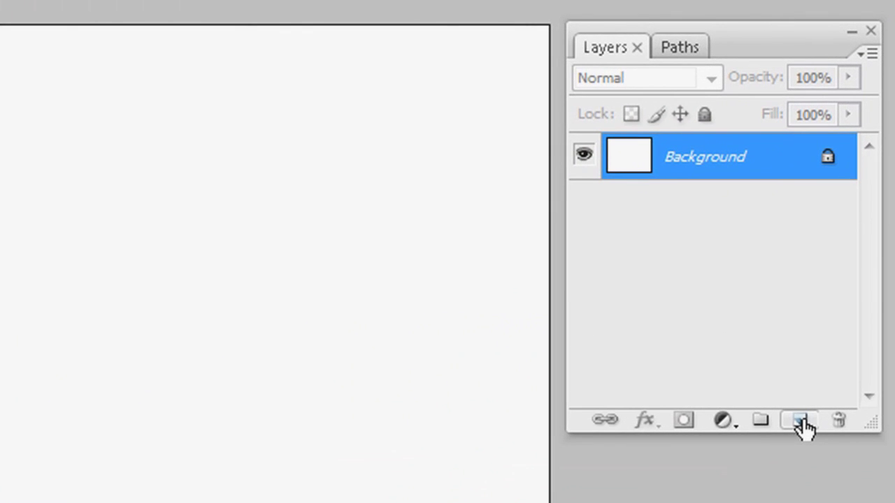
# Create a new empty Layer 1 above the white Background layer
pyautogui.click(845, 205)
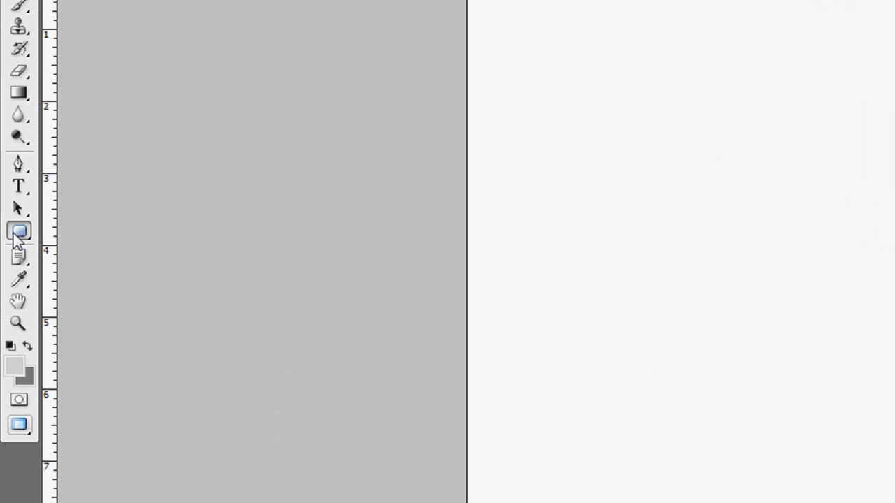
# Draw a rounded-rectangle path with 10 px radius, then nudge it toward the canvas center
pyautogui.click(14, 234)
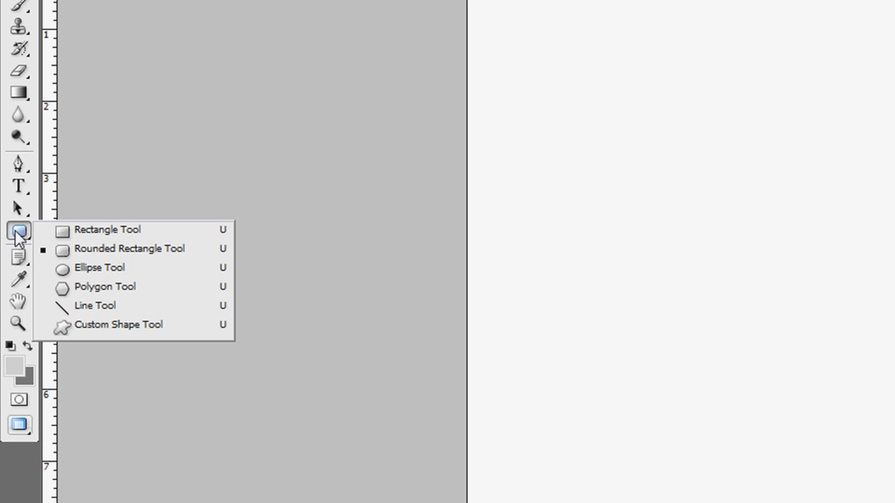
pyautogui.click(79, 248)
pyautogui.press('Tab')
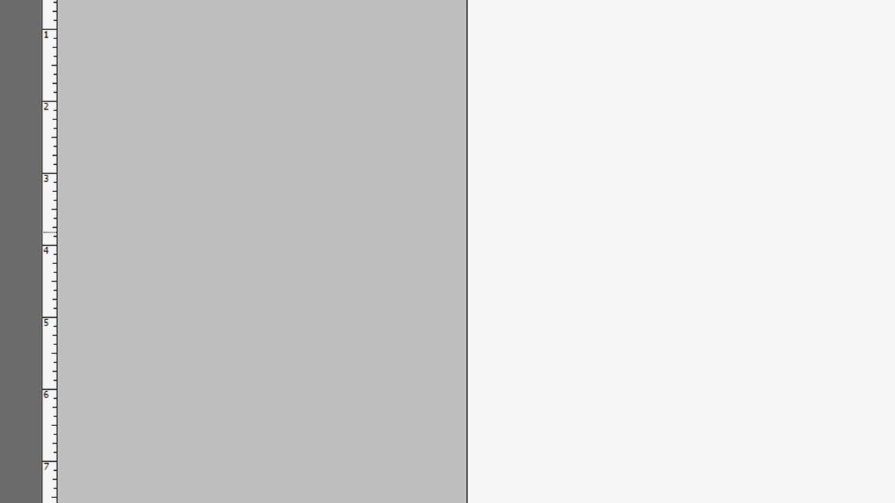
pyautogui.press('Tab')
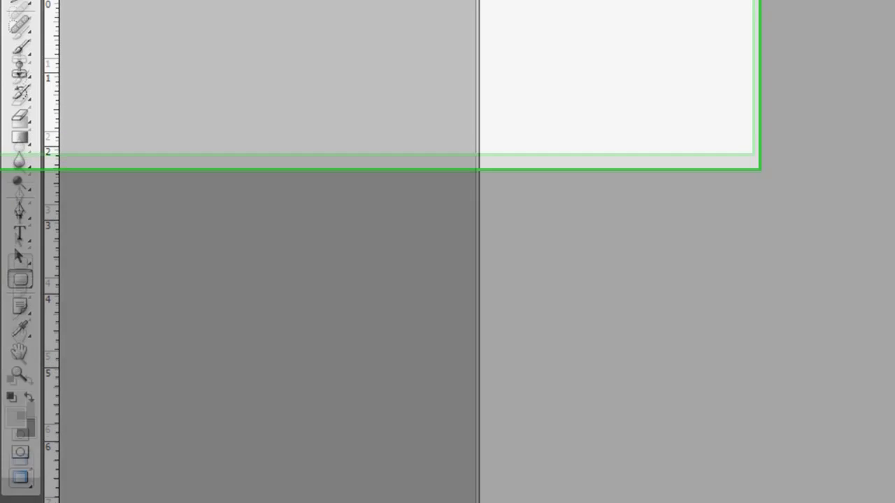
pyautogui.doubleClick(473, 66)
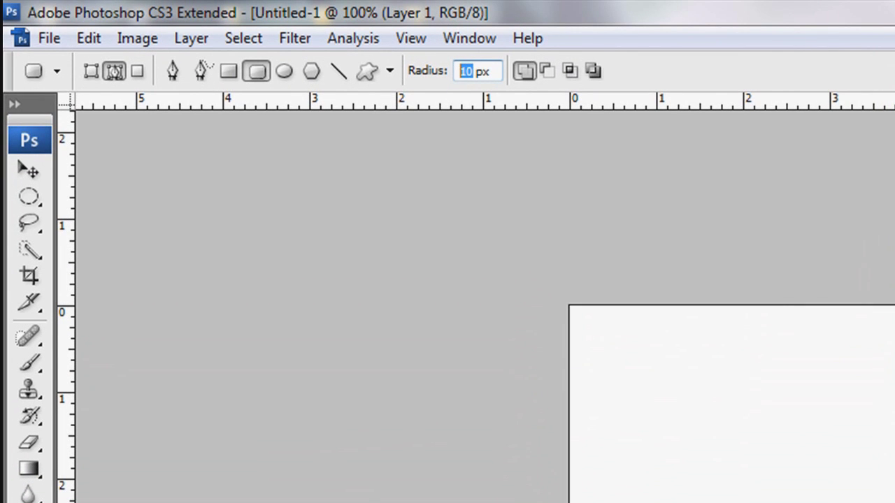
pyautogui.click(486, 70)
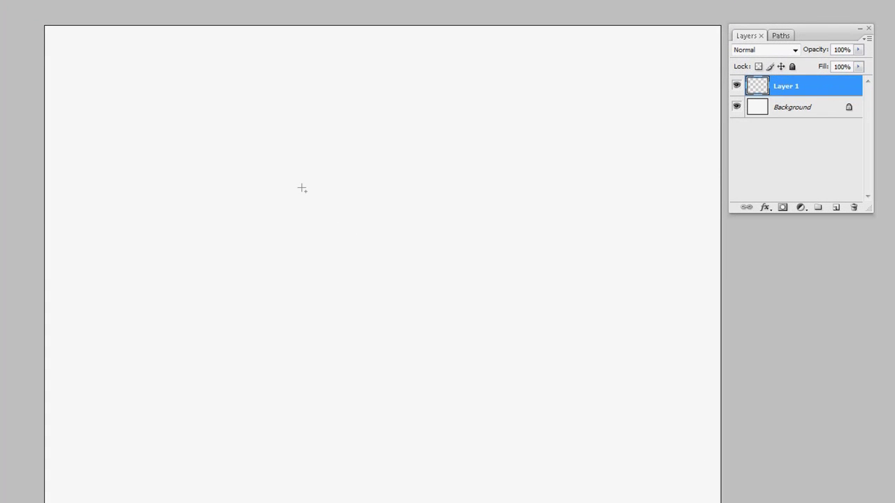
pyautogui.moveTo(301, 188); pyautogui.dragTo(443, 301)
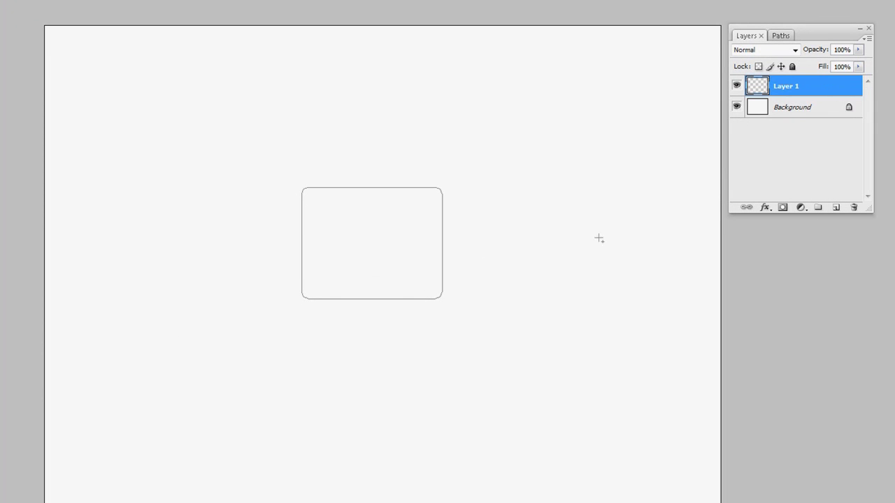
pyautogui.moveTo(373, 245); pyautogui.dragTo(390, 292)
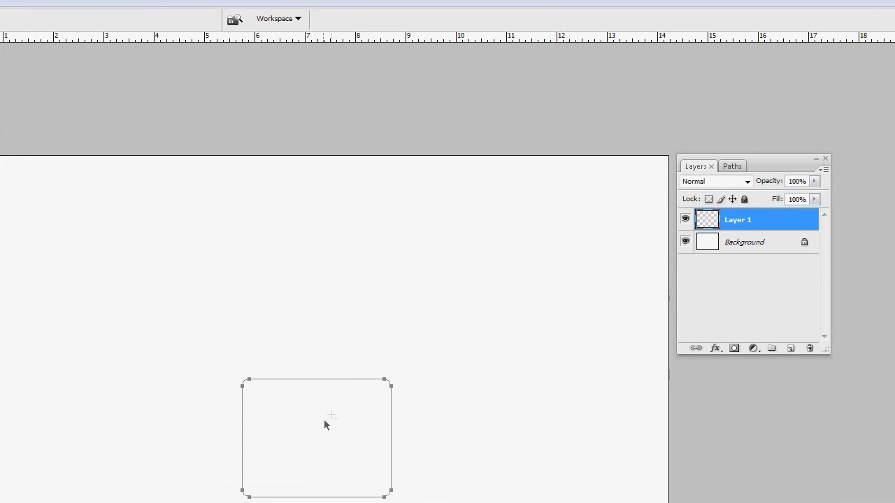
# Load the Work Path as a selection from the Paths panel and return to Layers
pyautogui.click(731, 167)
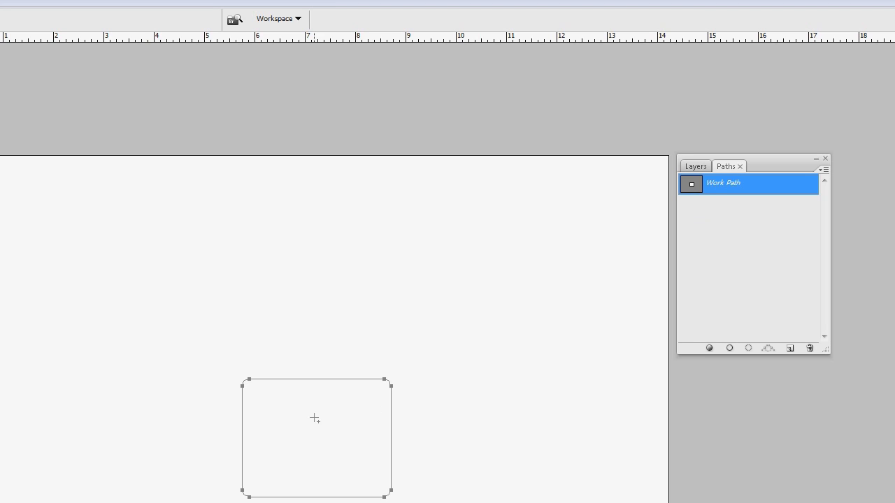
pyautogui.keyDown('ctrl'); pyautogui.click(694, 187); pyautogui.keyUp('ctrl')
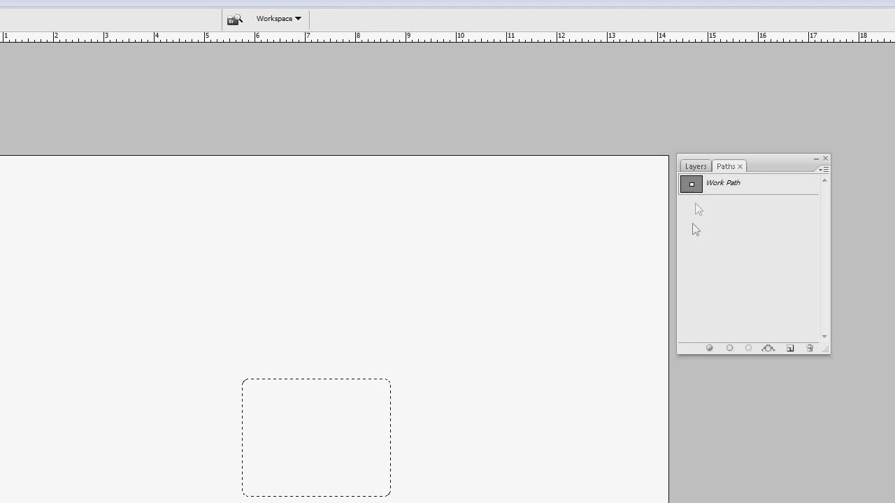
pyautogui.click(692, 169)
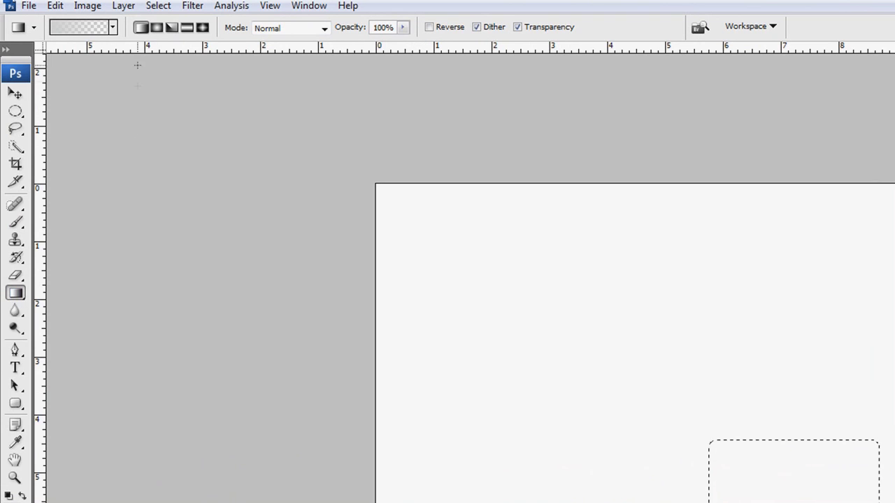
# Choose the Foreground to Background preset in the Gradient Editor and confirm it
pyautogui.click(78, 28)
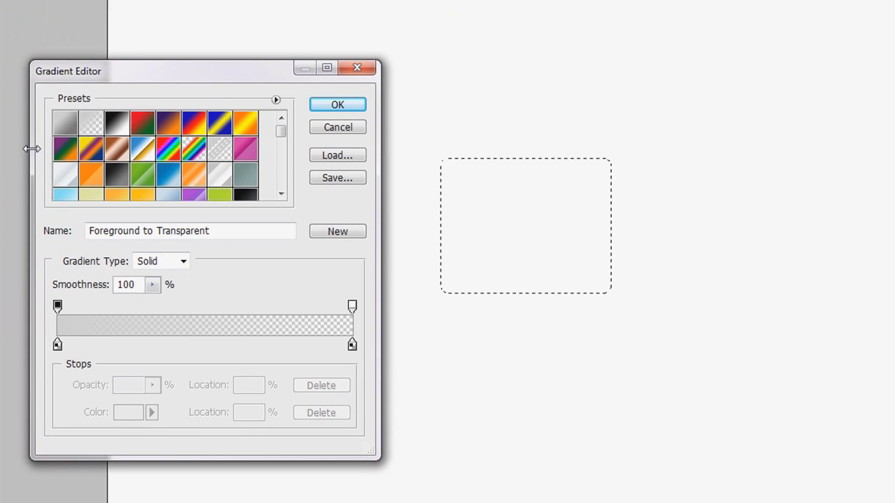
pyautogui.moveTo(280, 130)
pyautogui.mouseDown()
pyautogui.moveTo(280, 184)
pyautogui.moveTo(280, 124)
pyautogui.mouseUp()
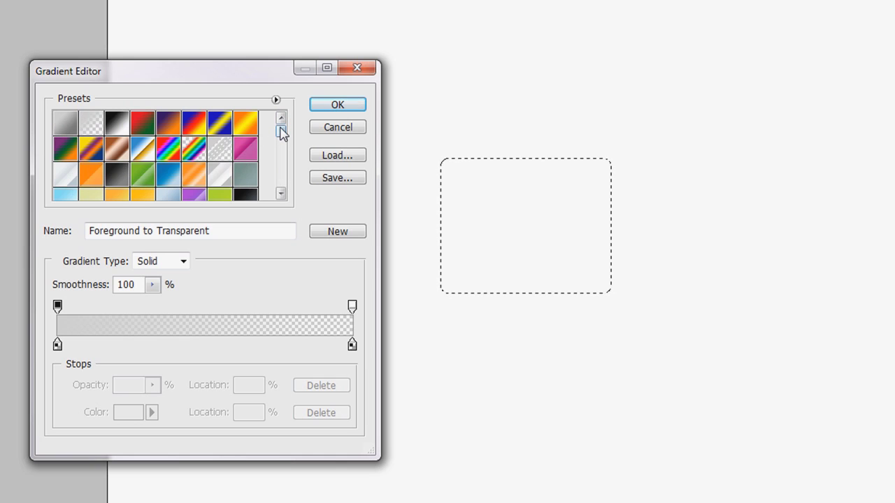
pyautogui.moveTo(280, 133)
pyautogui.mouseDown()
pyautogui.moveTo(282, 175)
pyautogui.moveTo(281, 124)
pyautogui.mouseUp()
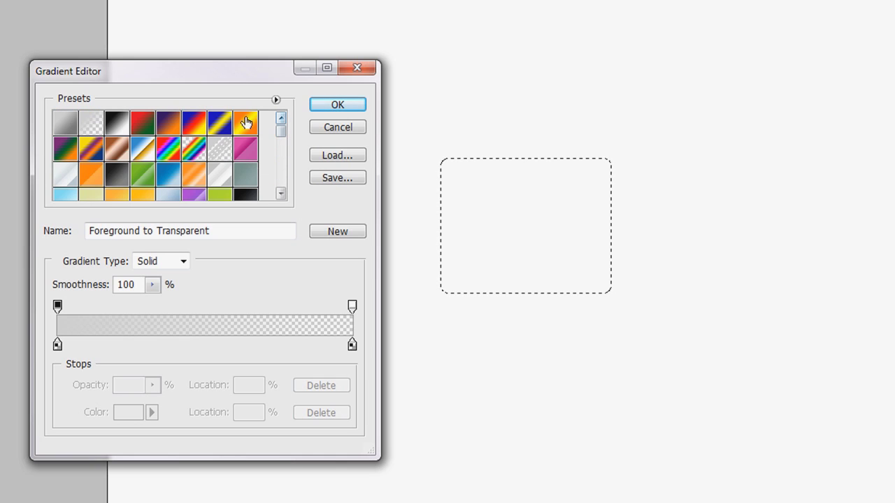
pyautogui.click(69, 133)
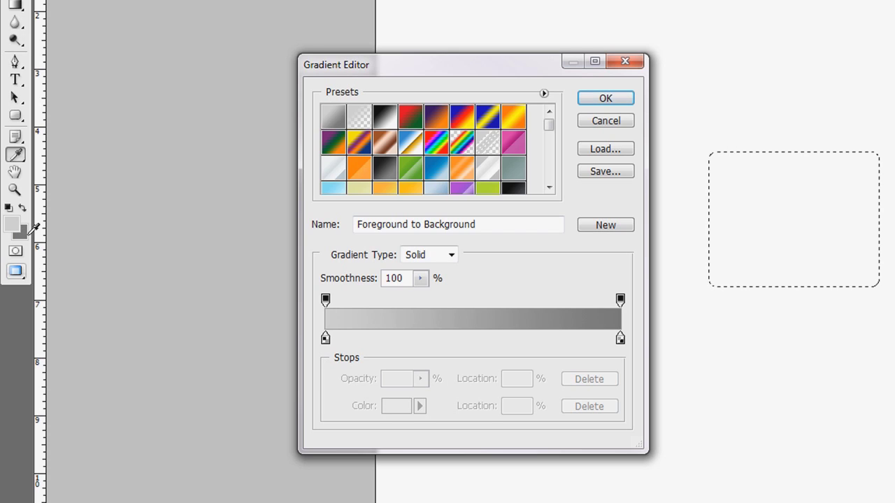
pyautogui.click(621, 98)
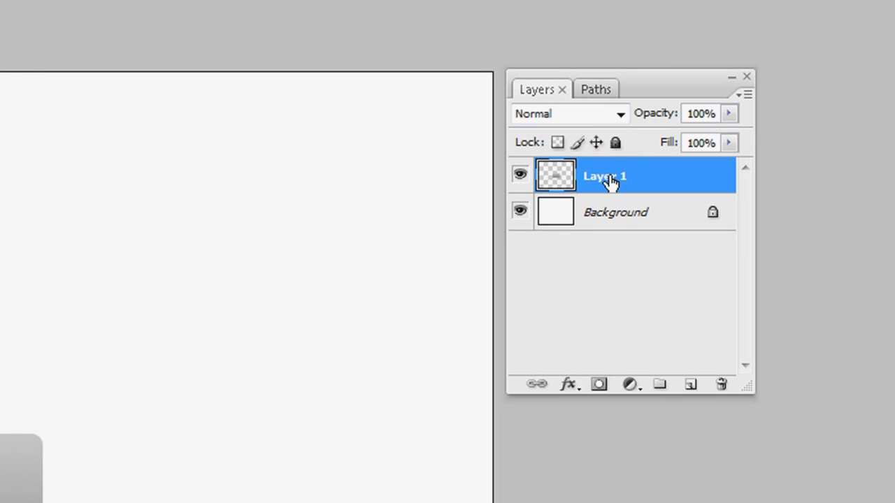
# Rename Layer 1 to 'Panel'
pyautogui.doubleClick(610, 180)
pyautogui.write('Panel')
pyautogui.press('Return')
# Add a new layer named 'Glass' and load the Panel shape as a selection
pyautogui.click(690, 384)
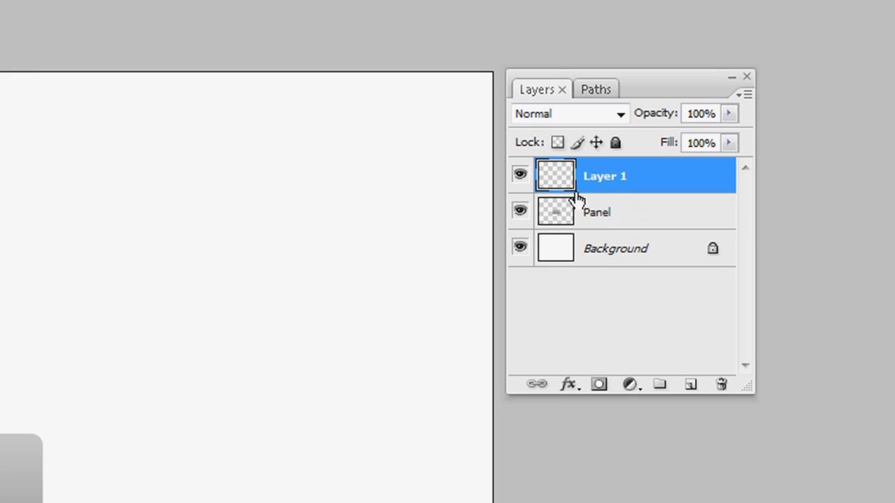
pyautogui.doubleClick(593, 180)
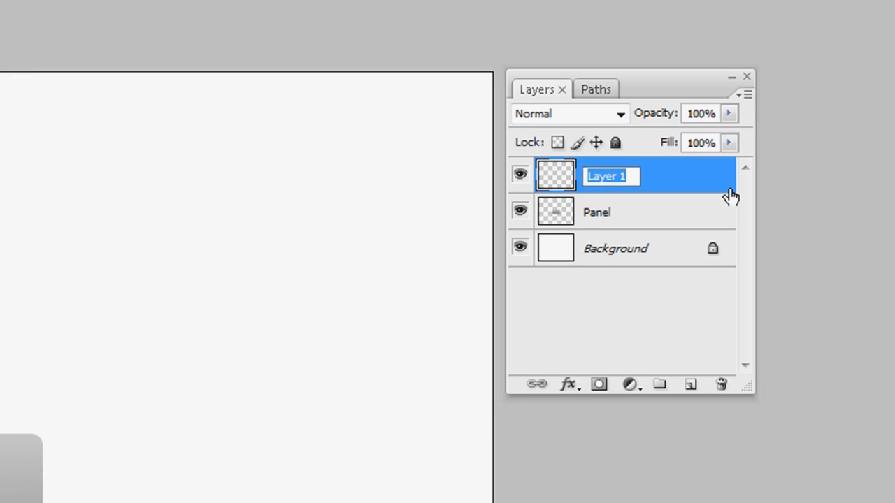
pyautogui.write('Glass')
pyautogui.press('Return')
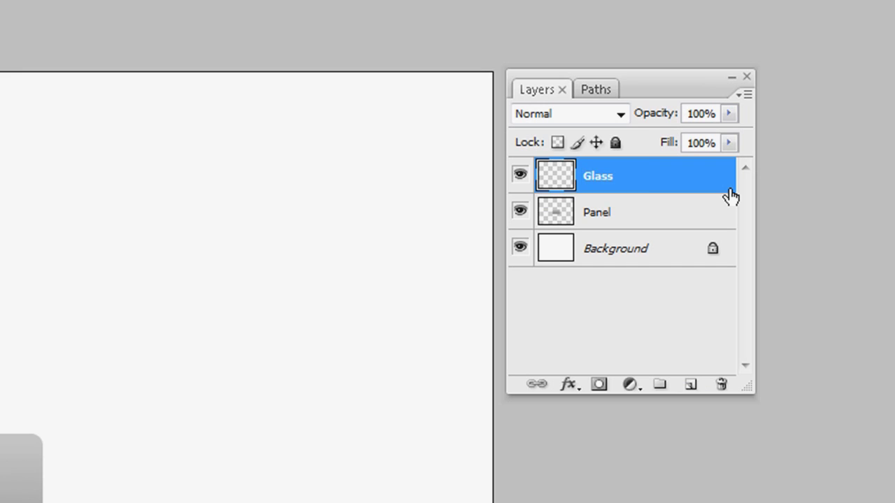
pyautogui.click(572, 221)
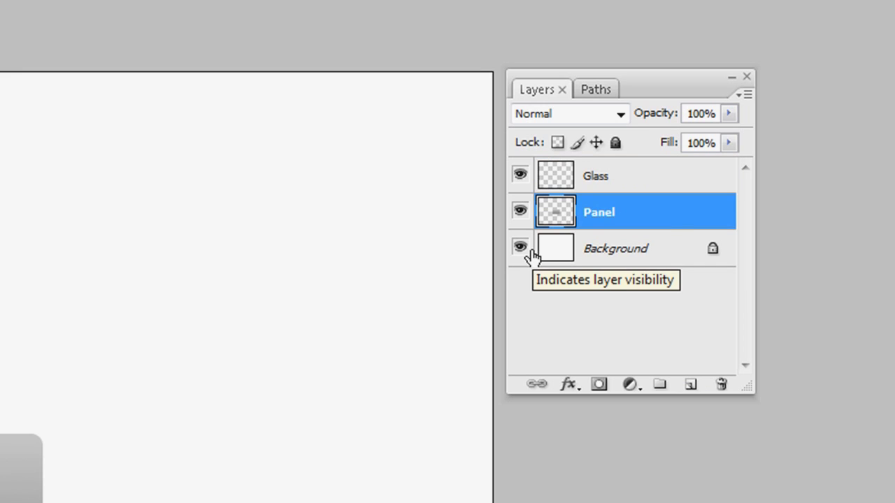
pyautogui.keyDown('ctrl'); pyautogui.click(559, 218); pyautogui.keyUp('ctrl')
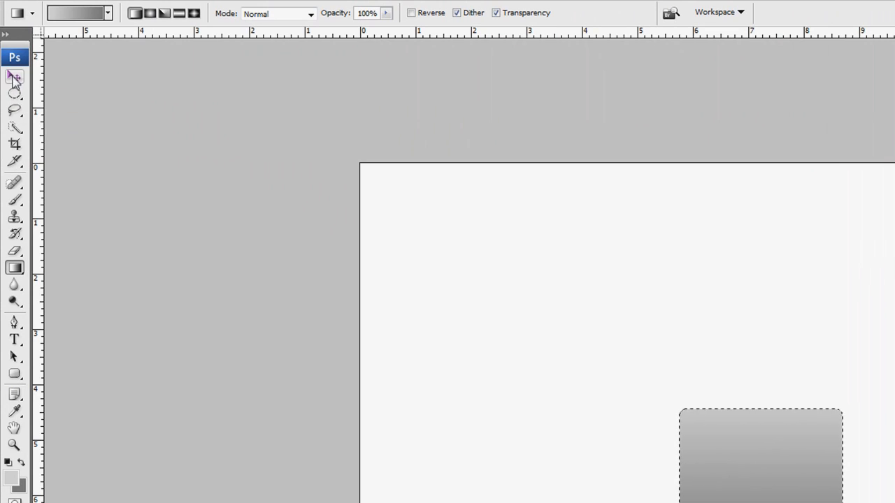
# Intersect the panel selection with a large ellipse, keeping only its curved top portion
pyautogui.click(15, 94)
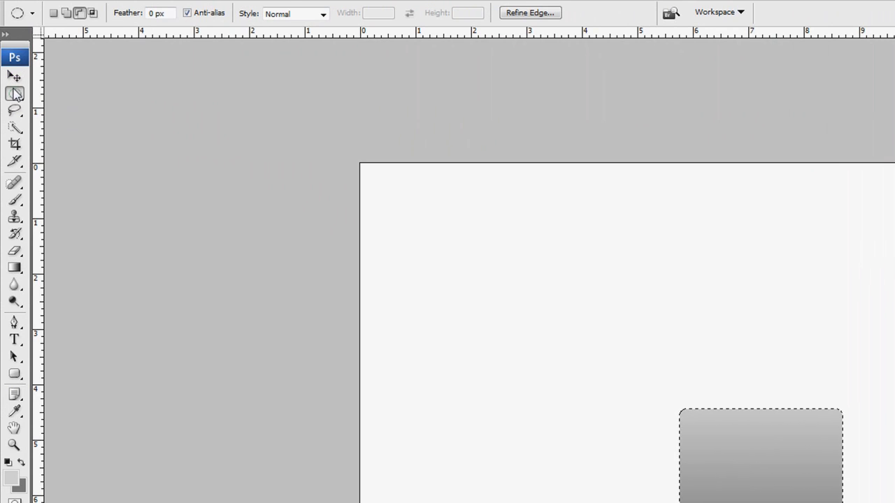
pyautogui.click(92, 12)
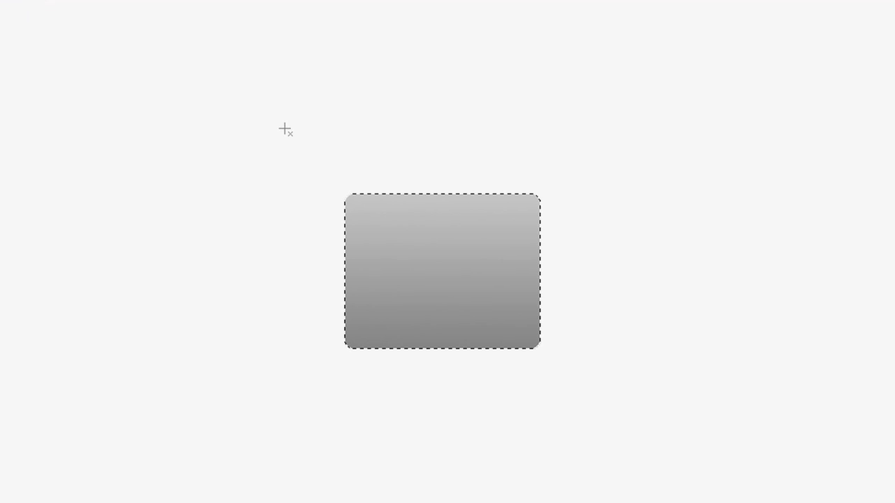
pyautogui.moveTo(246, 121); pyautogui.dragTo(552, 249)
pyautogui.moveTo(552, 250); pyautogui.dragTo(559, 255)
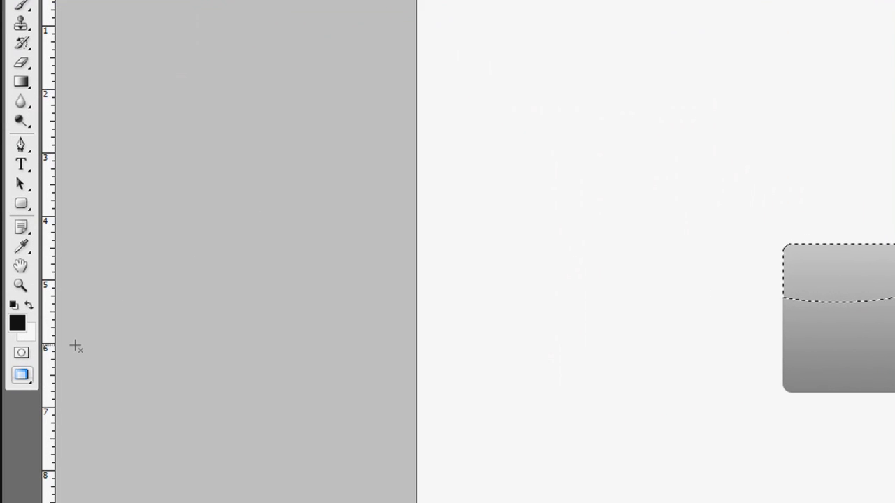
# Fill the selected upper area with white on the Glass layer and deselect
pyautogui.press('x')
pyautogui.press('x')
pyautogui.press('x')
pyautogui.press('x')
pyautogui.press('x')
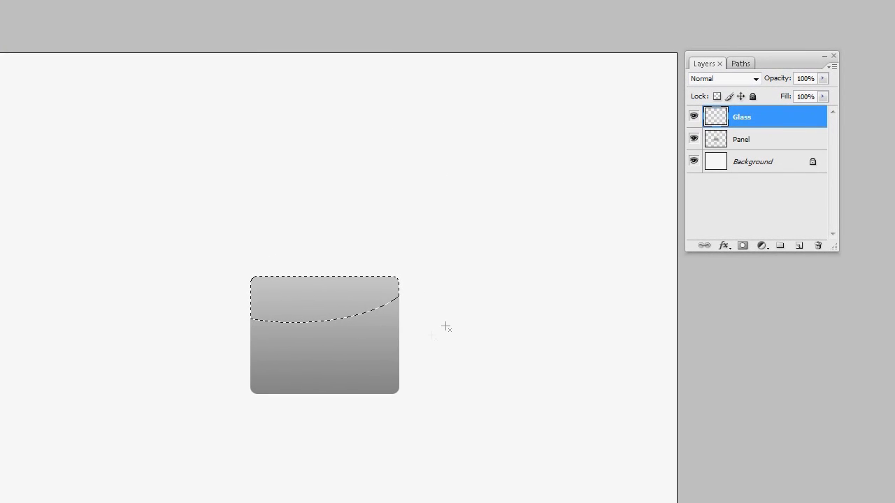
pyautogui.hotkey('alt', 'BackSpace')
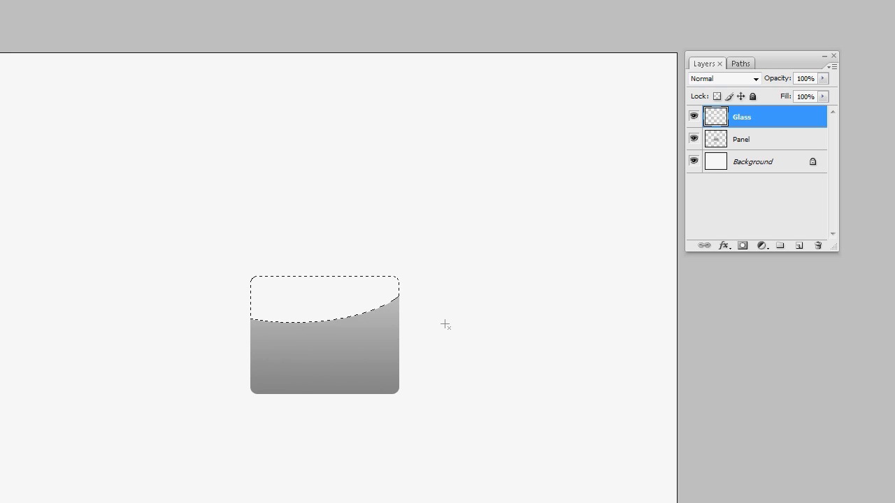
pyautogui.hotkey('ctrl', 'd')
# Set the Glass layer opacity to 15%
pyautogui.moveTo(804, 78); pyautogui.dragTo(765, 80)
pyautogui.write('1')
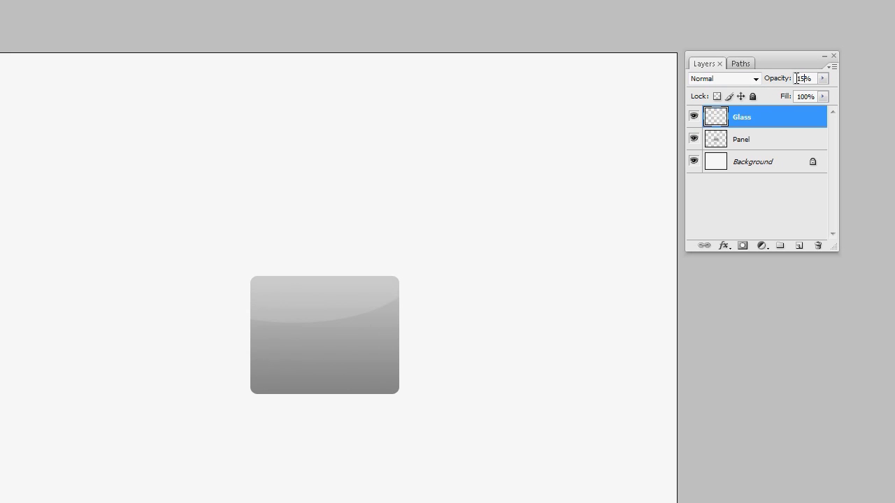
pyautogui.press('BackSpace')
pyautogui.write('2')
pyautogui.press('BackSpace')
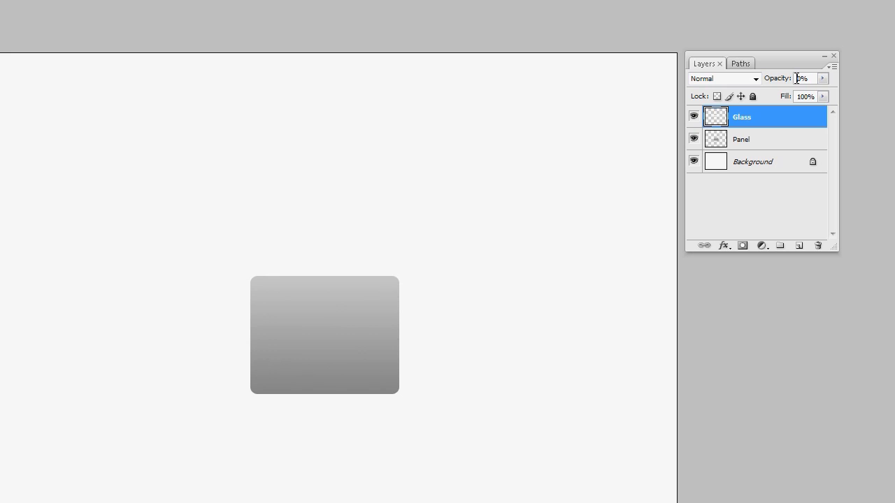
pyautogui.write('15')
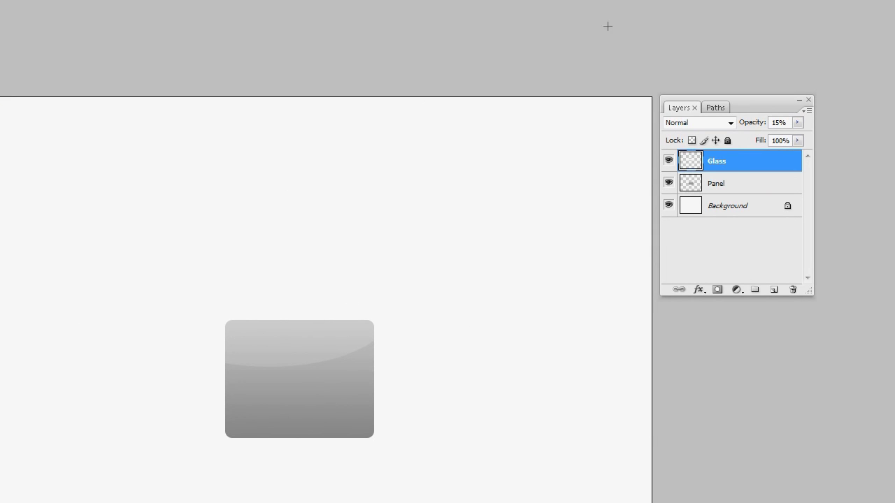
# Load the Panel layer's shape as a selection and pick the Foreground to Background gradient
pyautogui.click(720, 182)
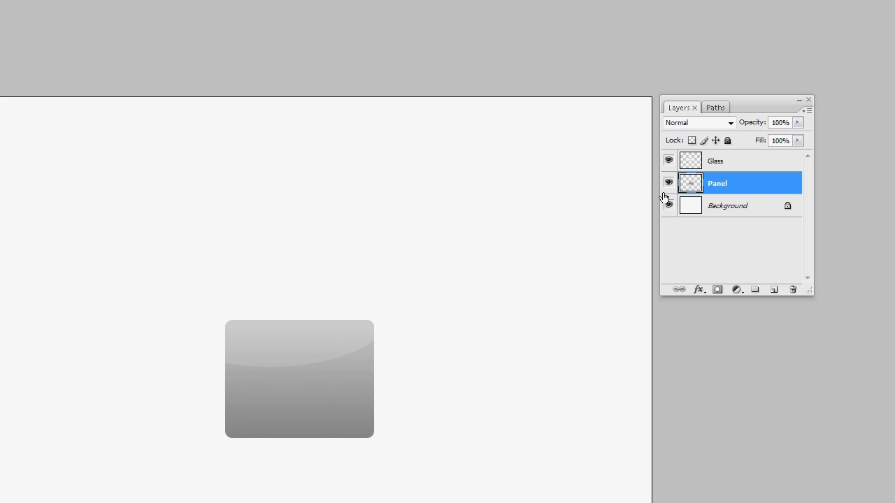
pyautogui.keyDown('ctrl'); pyautogui.click(689, 183); pyautogui.keyUp('ctrl')
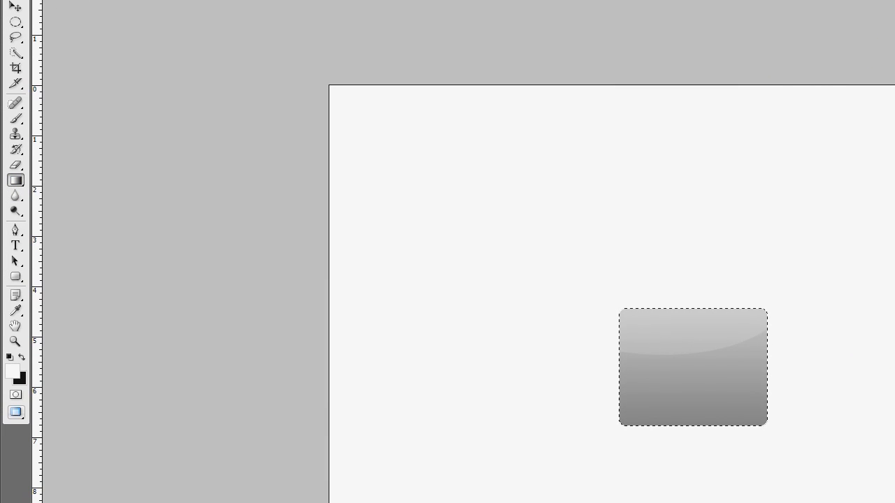
pyautogui.click(507, 205)
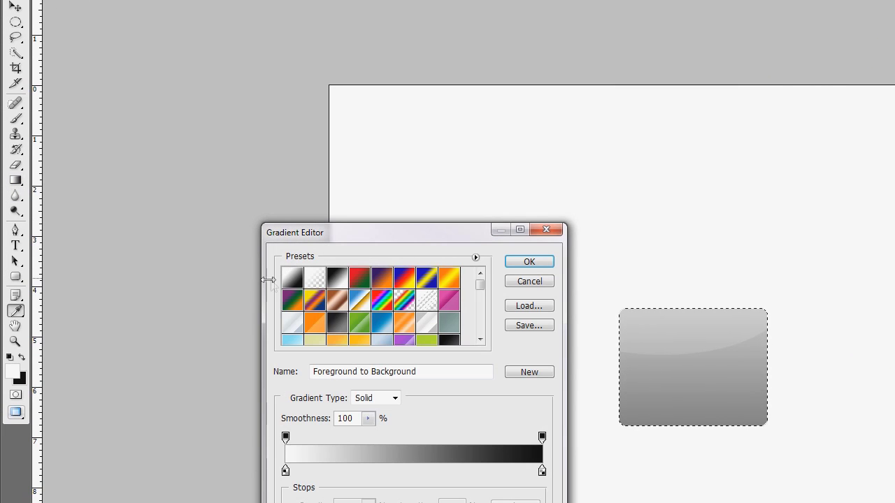
pyautogui.click(533, 261)
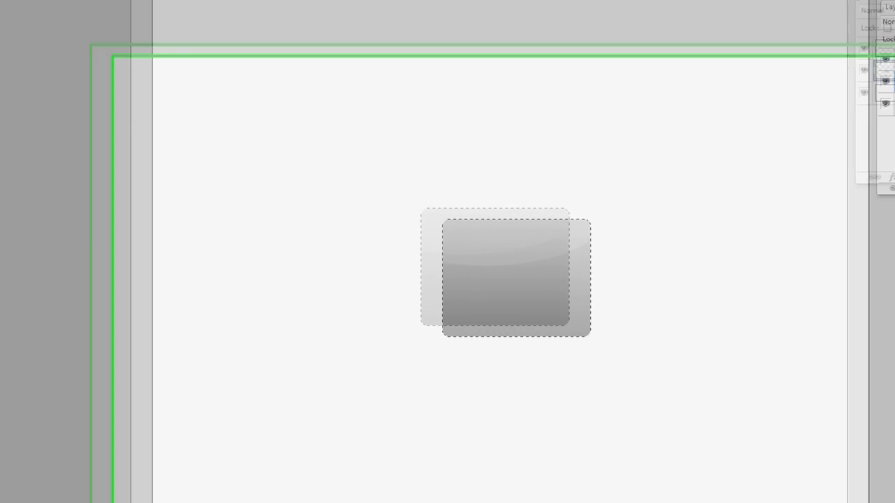
# Set the foreground colour to e3e3e3 and the background colour to bbbbbb
pyautogui.click(12, 371)
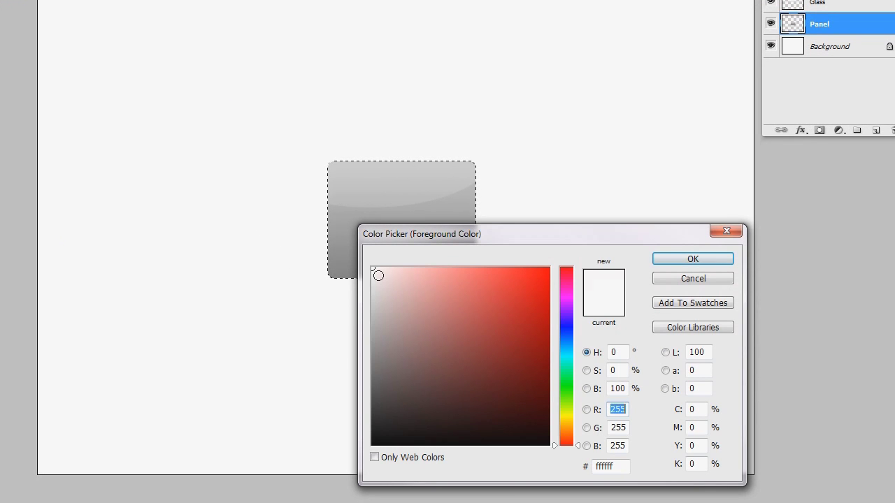
pyautogui.click(350, 282)
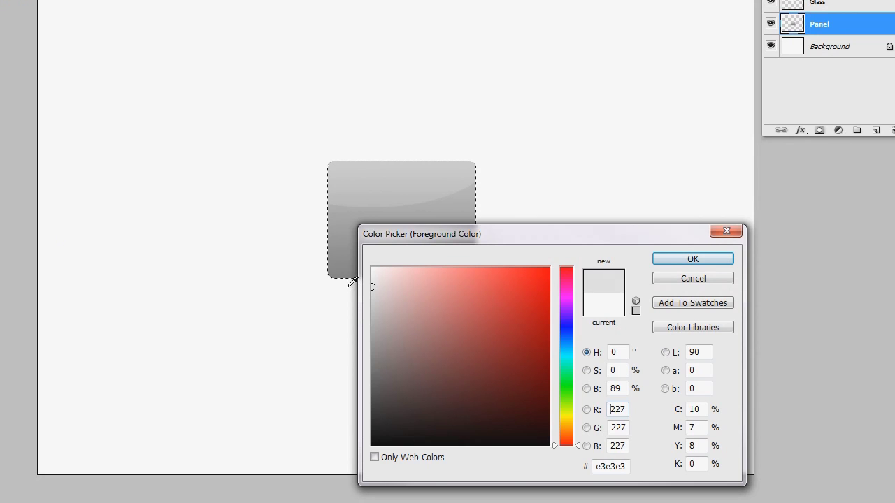
pyautogui.click(724, 258)
pyautogui.click(1, 307)
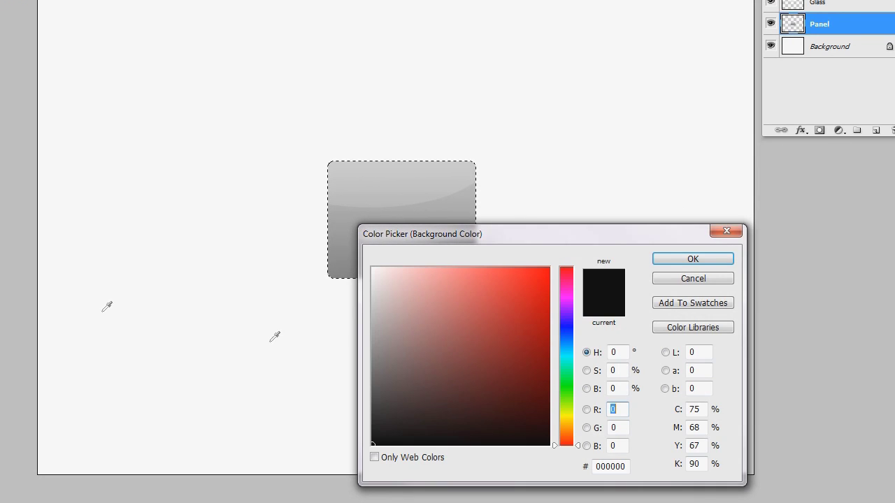
pyautogui.click(344, 342)
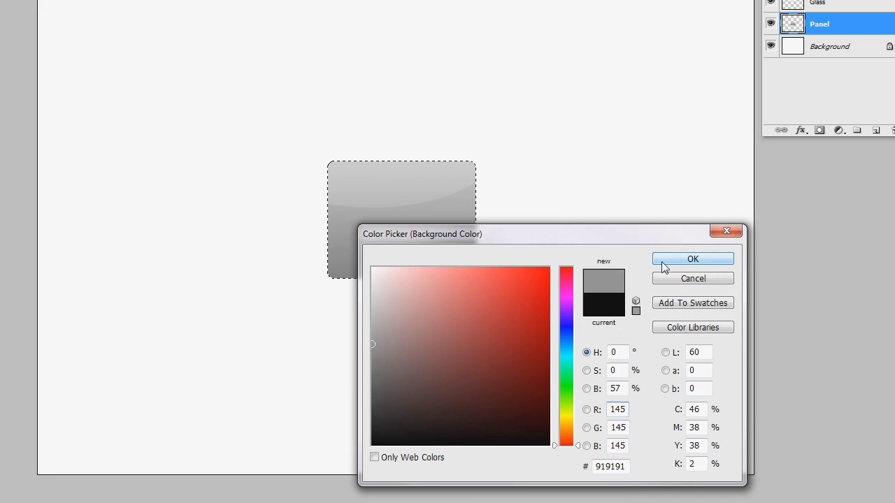
pyautogui.click(348, 314)
pyautogui.click(345, 314)
pyautogui.click(661, 258)
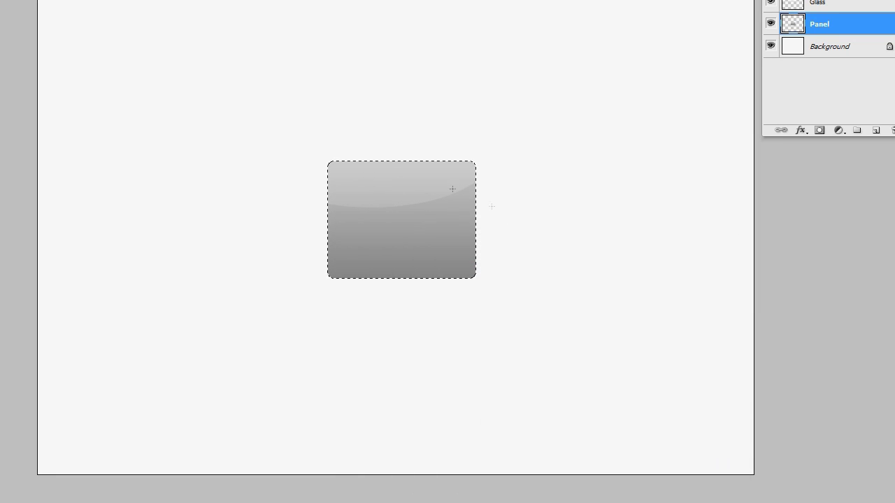
# Apply a top-to-bottom gradient to the panel and clear the selection
pyautogui.moveTo(419, 162); pyautogui.dragTo(412, 267)
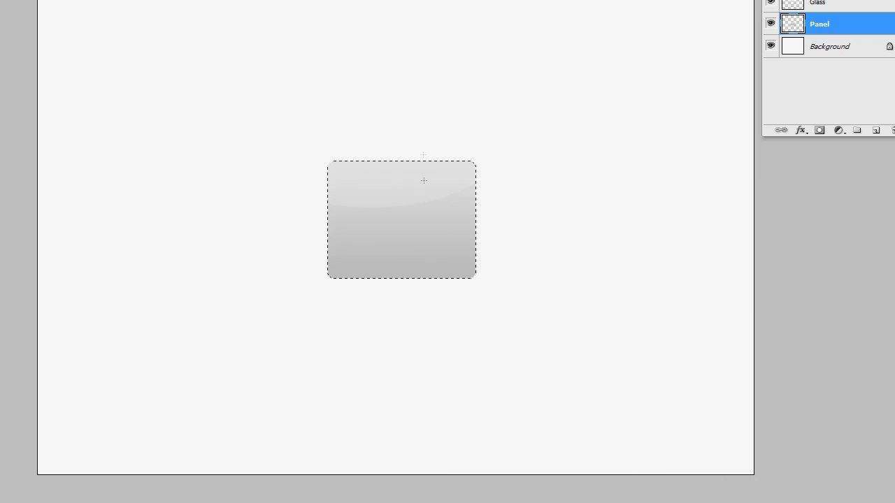
pyautogui.press('v')
pyautogui.hotkey('ctrl', 'd')
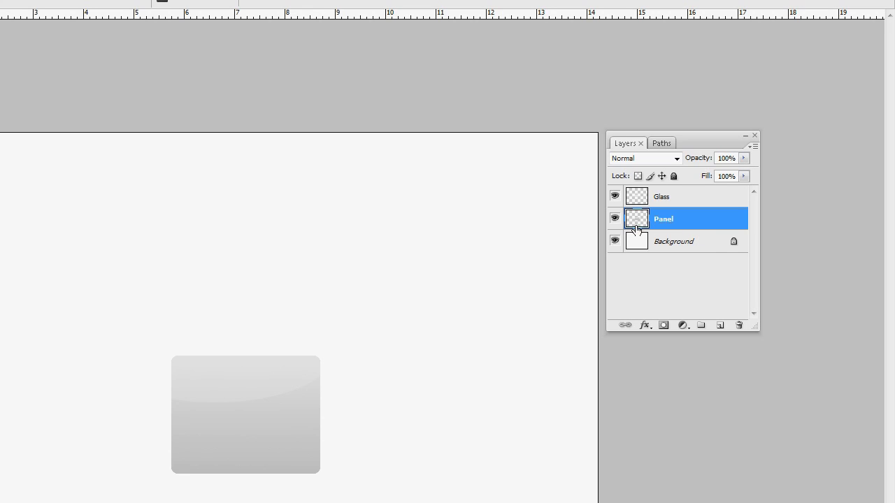
# Duplicate the Panel layer and move the copy beneath Panel, ready to rename
pyautogui.moveTo(667, 226); pyautogui.dragTo(720, 328)
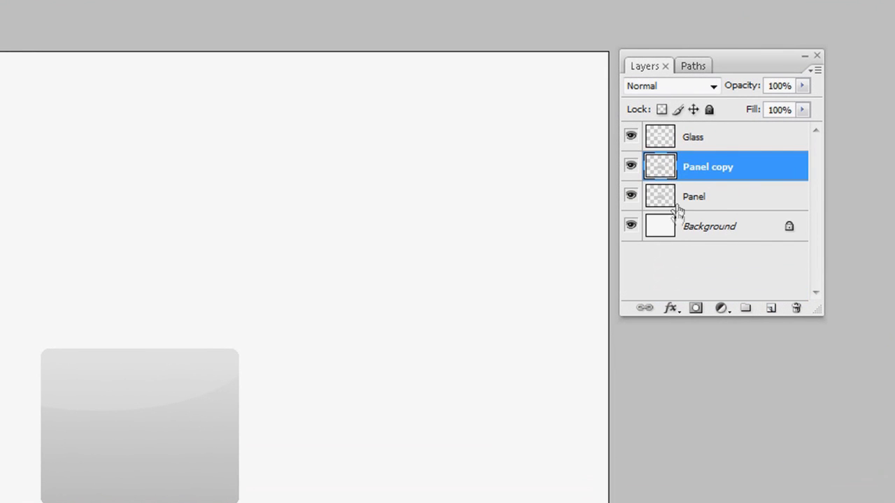
pyautogui.moveTo(701, 176); pyautogui.dragTo(702, 213)
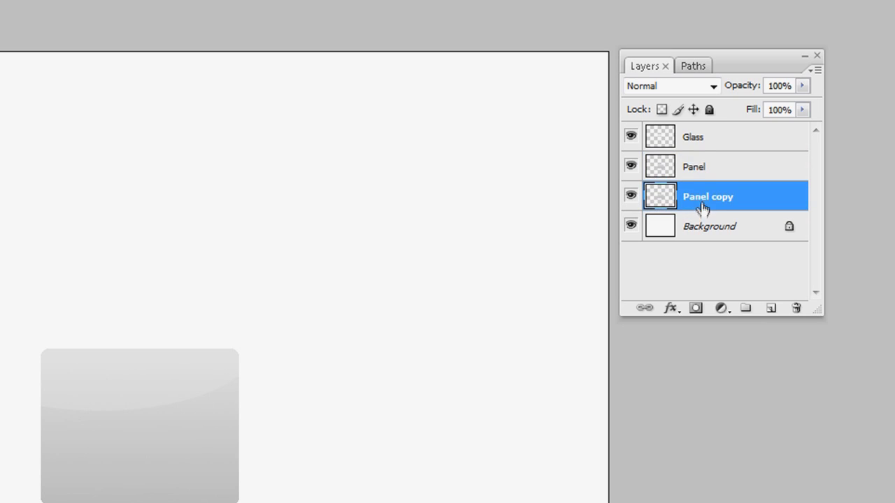
pyautogui.doubleClick(701, 197)
# Name the copy 'Reflection' and flip it vertically via Edit > Transform
pyautogui.write('Reflection')
pyautogui.press('Return')
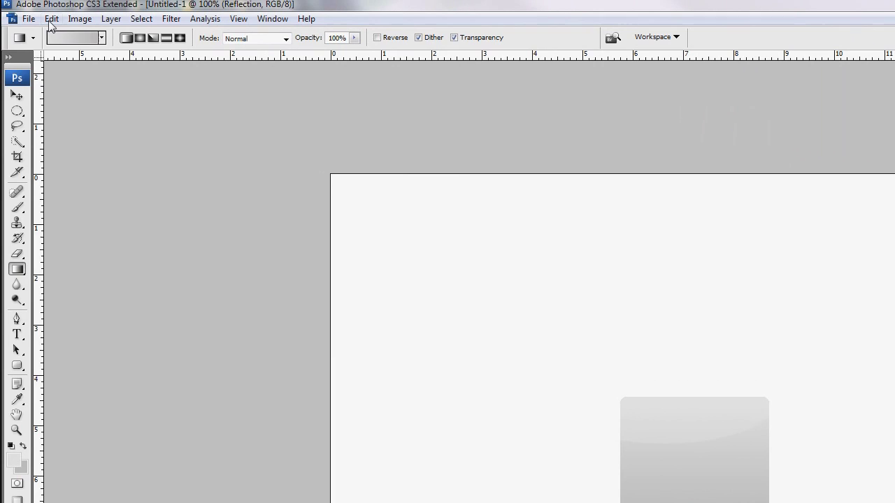
pyautogui.click(52, 18)
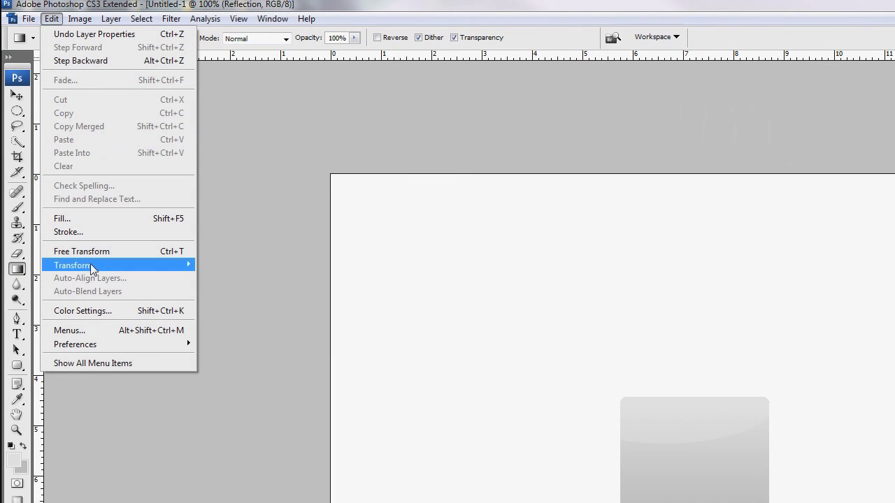
pyautogui.moveTo(90, 264)
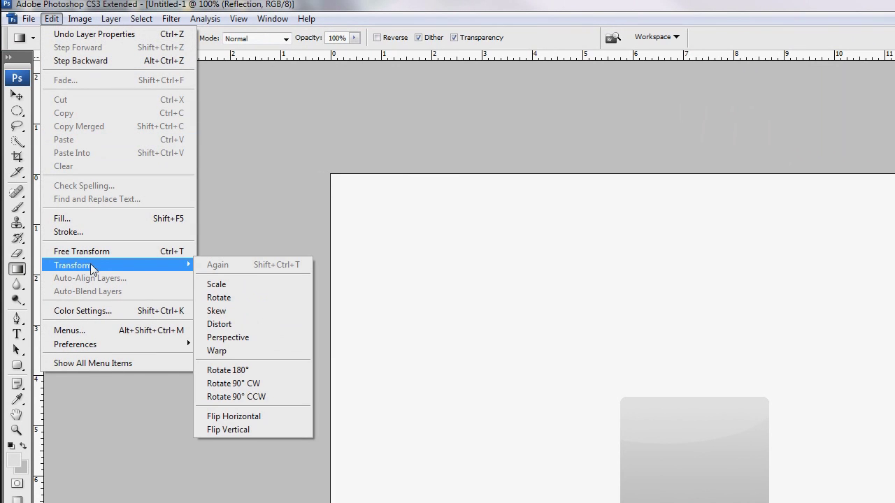
pyautogui.click(231, 431)
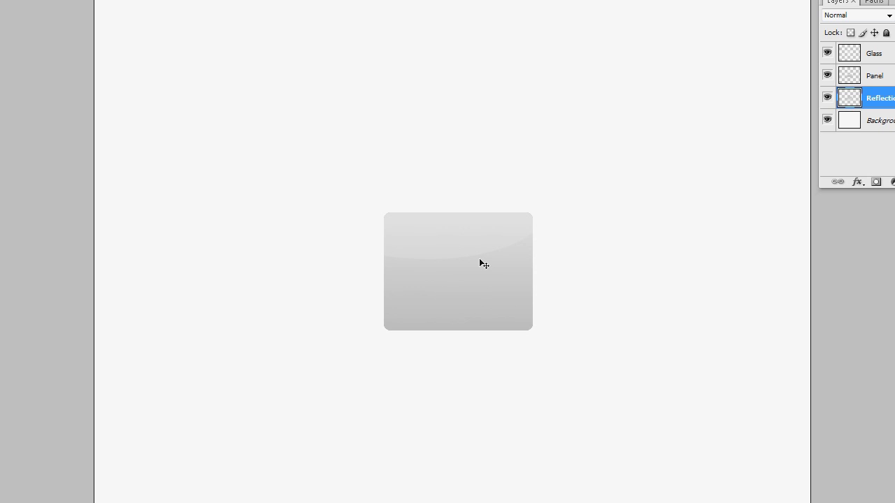
# Move the Reflection layer down so it sits just beneath the button
pyautogui.moveTo(480, 261); pyautogui.dragTo(477, 380)
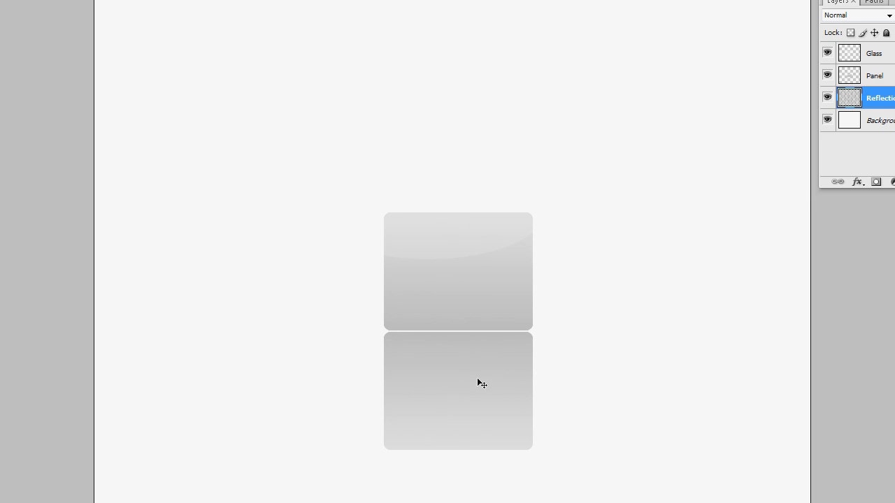
pyautogui.hotkey('shift', 'Up')
pyautogui.hotkey('shift', 'Down')
pyautogui.press('Up')
pyautogui.press('Up')
pyautogui.press('Up')
pyautogui.press('Down')
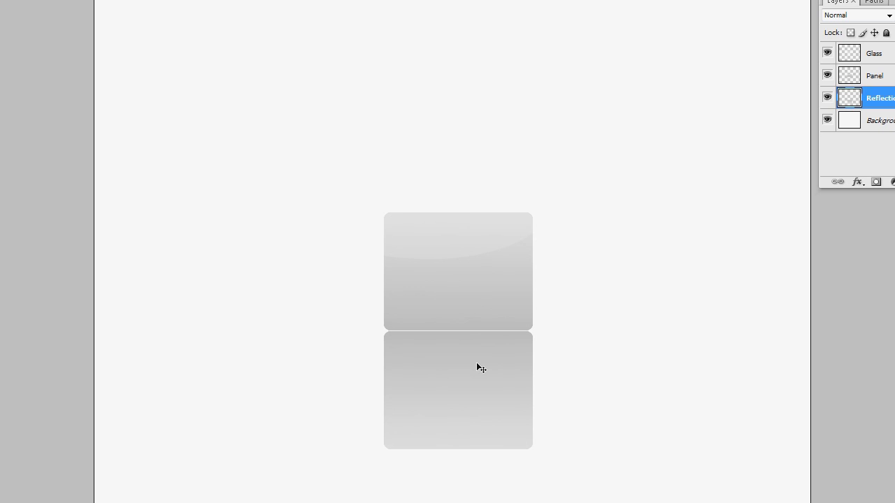
pyautogui.press('Up')
pyautogui.press('Down')
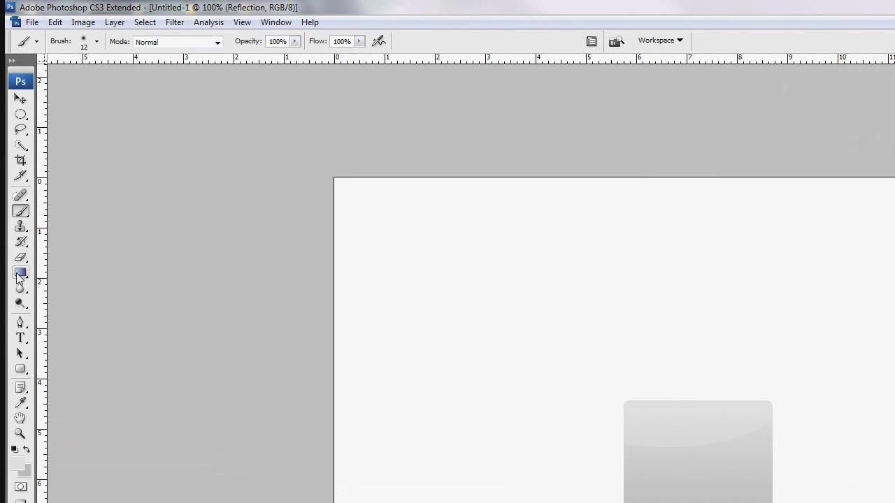
# With the Gradient tool, choose the Foreground to Transparent preset and set the foreground colour to black (000000)
pyautogui.click(21, 274)
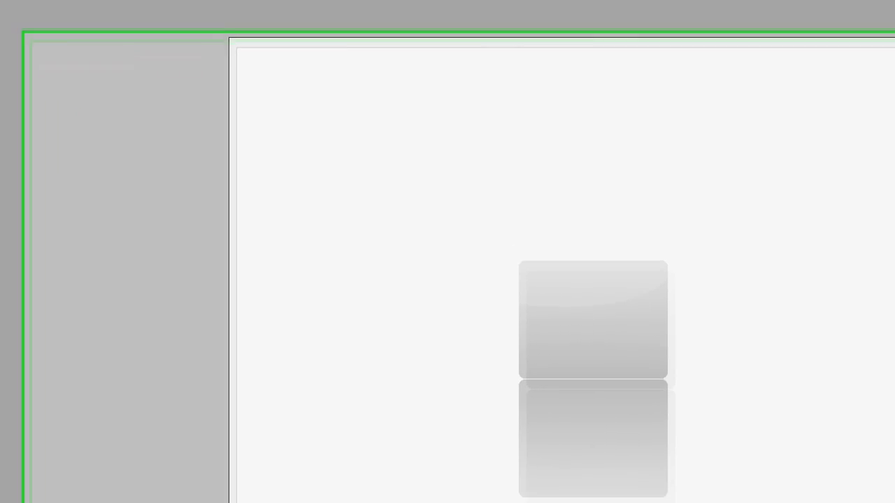
pyautogui.click(76, 41)
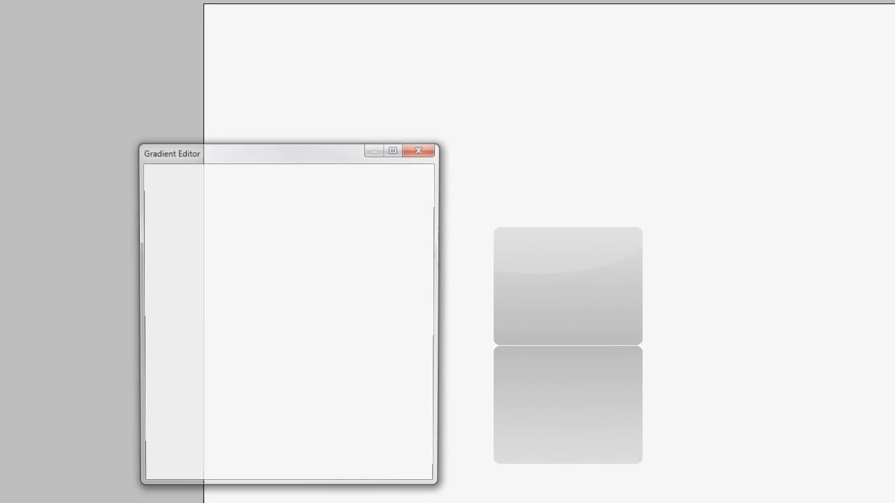
pyautogui.click(186, 203)
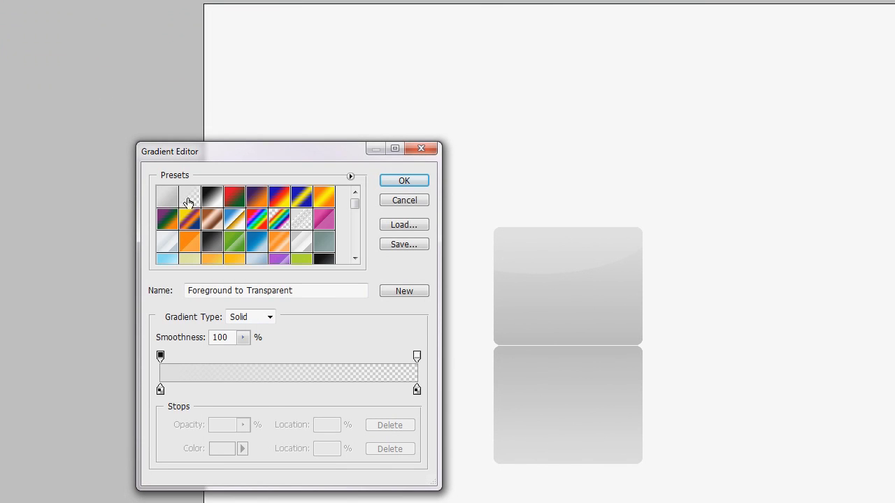
pyautogui.click(404, 181)
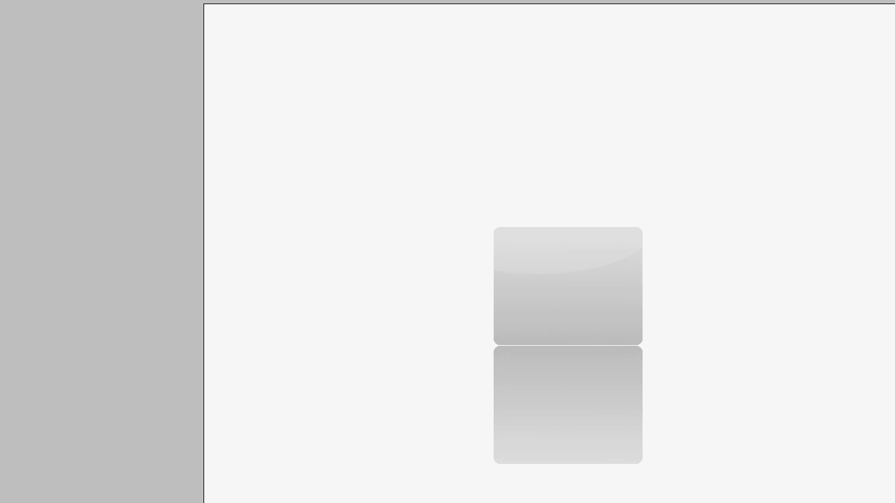
pyautogui.write('0')
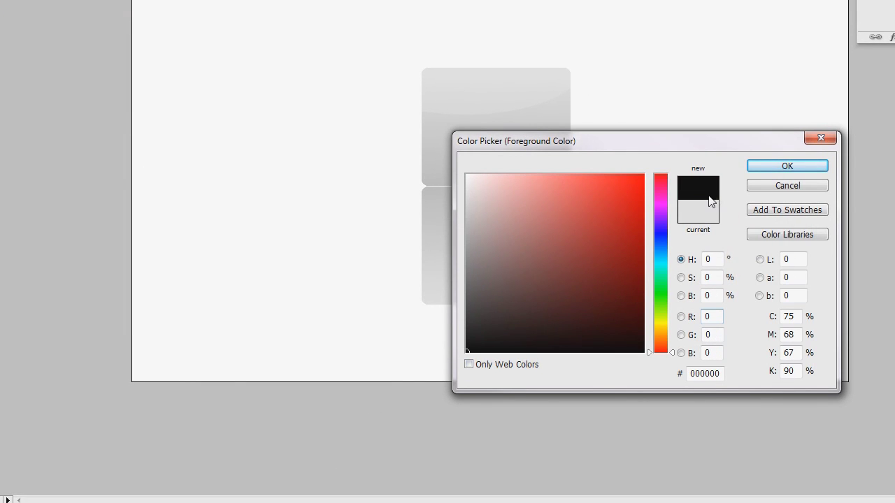
pyautogui.click(762, 168)
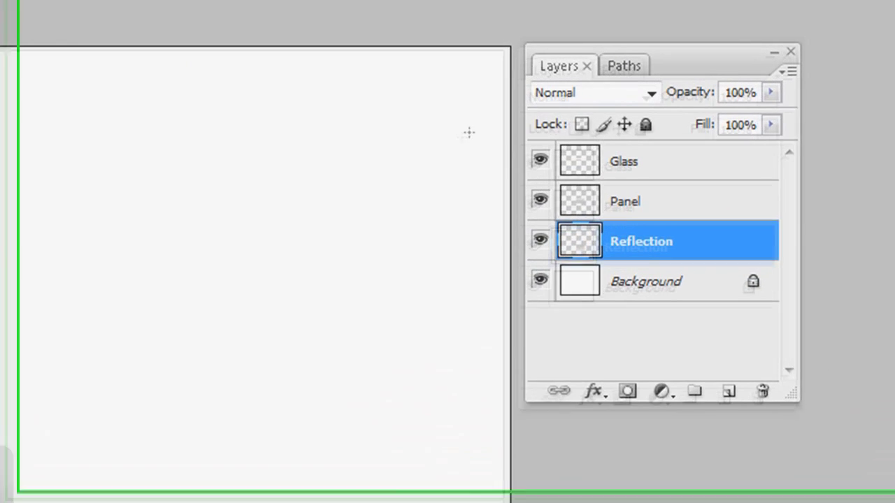
# Mask the Reflection layer and drag a gradient up from its bottom edge, redrawing until it fades out
pyautogui.click(618, 407)
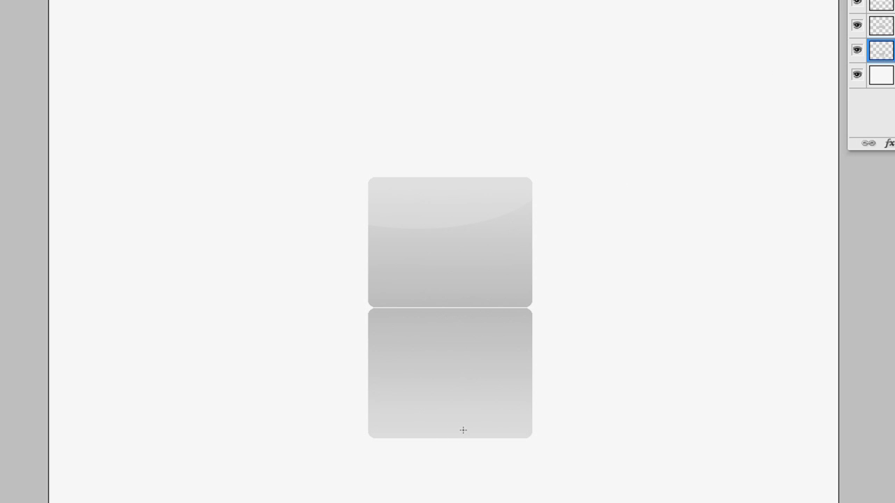
pyautogui.moveTo(456, 441); pyautogui.dragTo(456, 304)
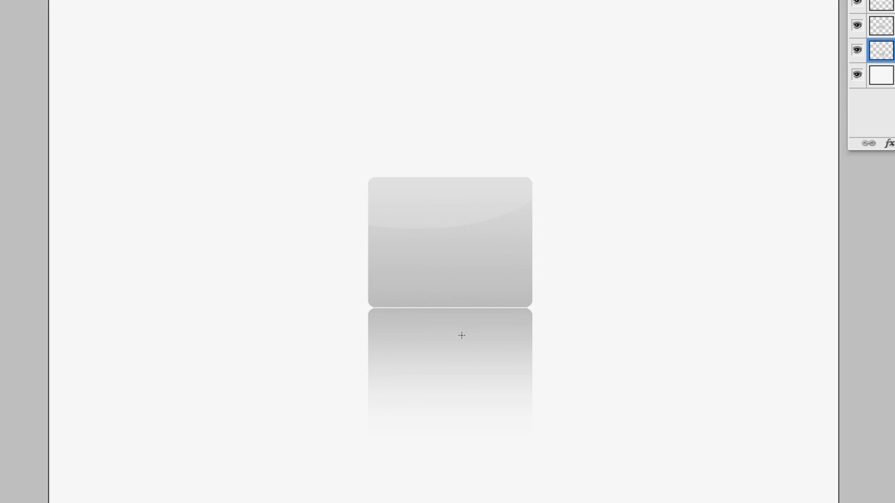
pyautogui.moveTo(515, 331); pyautogui.dragTo(498, 416)
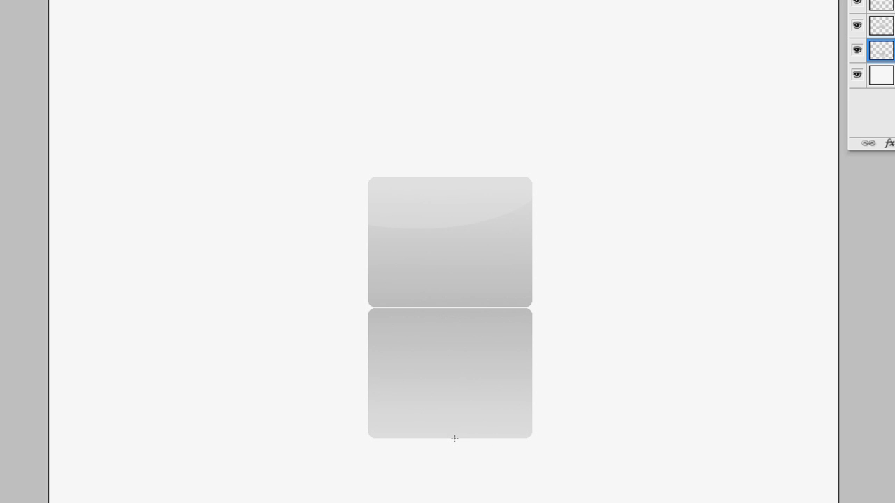
pyautogui.moveTo(454, 437); pyautogui.dragTo(471, 244)
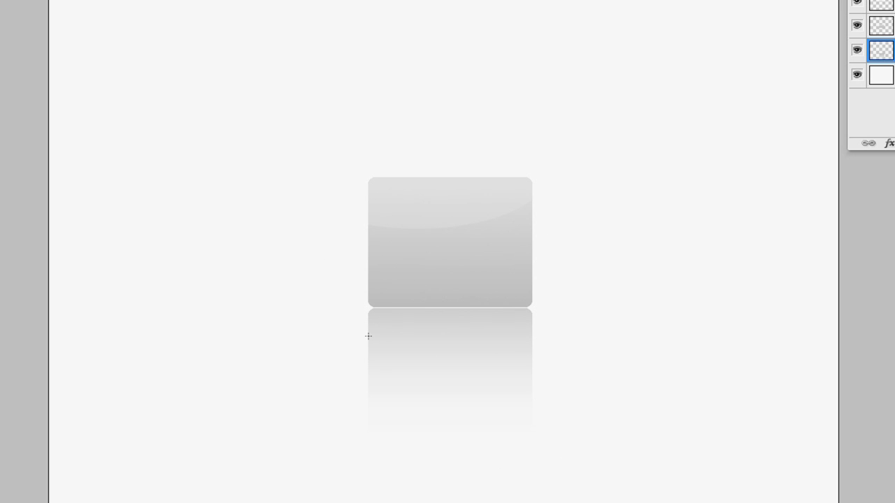
pyautogui.press('v')
pyautogui.press('g')
pyautogui.hotkey('ctrl', 'z')
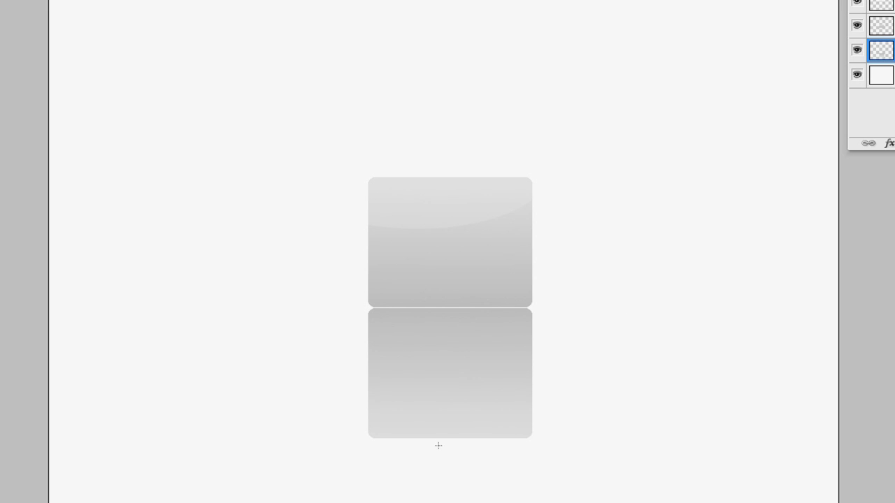
pyautogui.moveTo(458, 438); pyautogui.dragTo(458, 207)
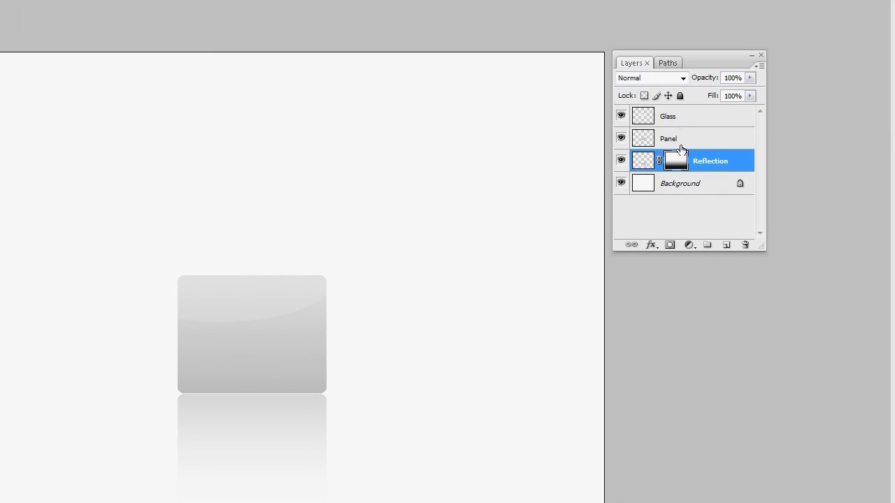
# Add an Inner Glow effect to the Panel layer with Normal blend mode
pyautogui.click(669, 141)
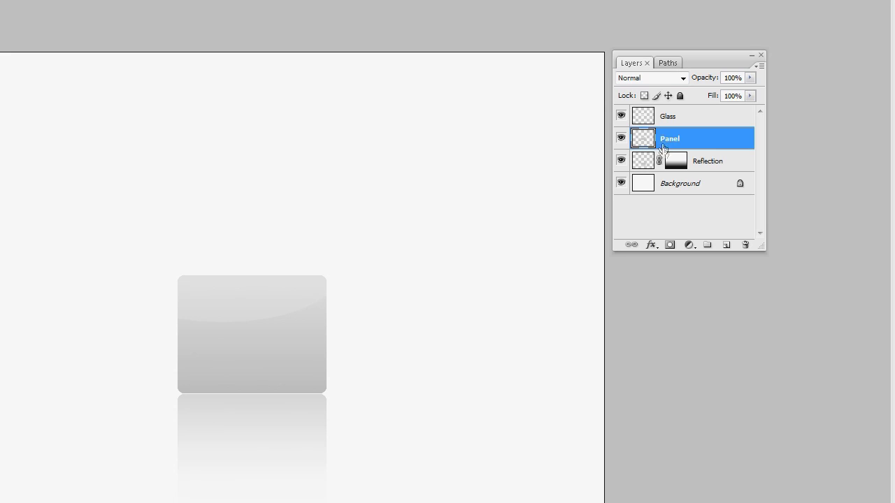
pyautogui.click(652, 245)
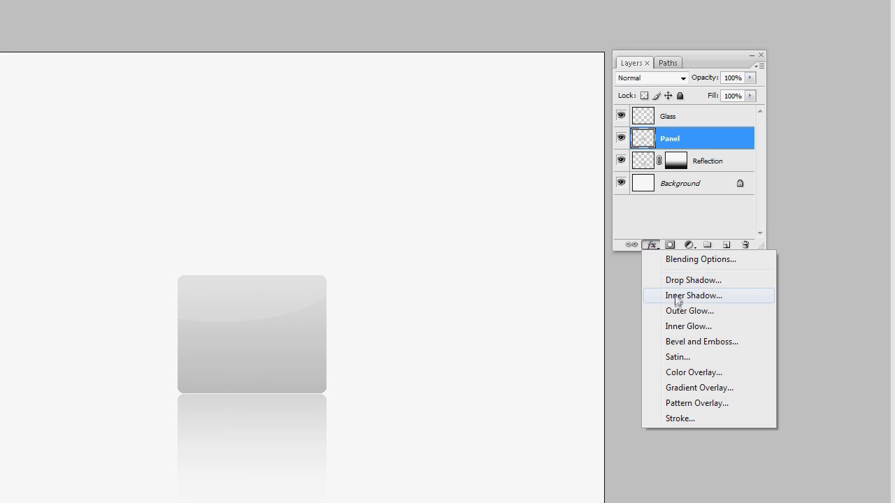
pyautogui.click(675, 327)
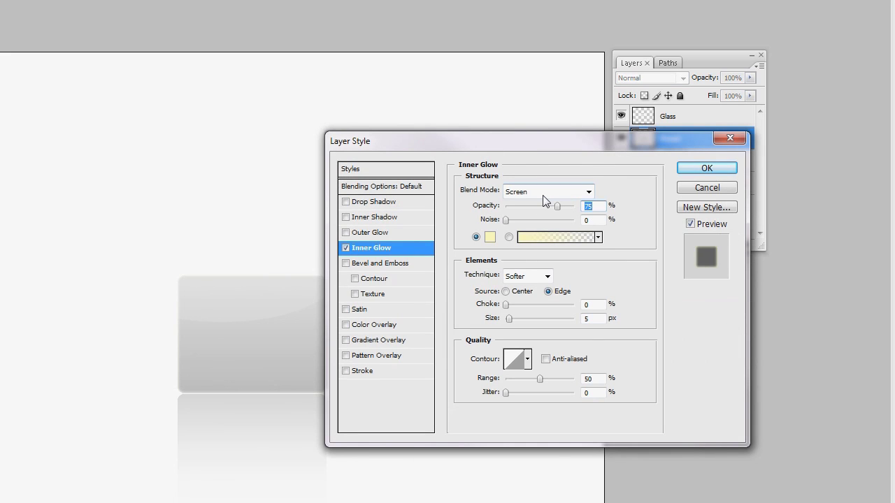
pyautogui.click(585, 191)
pyautogui.click(580, 203)
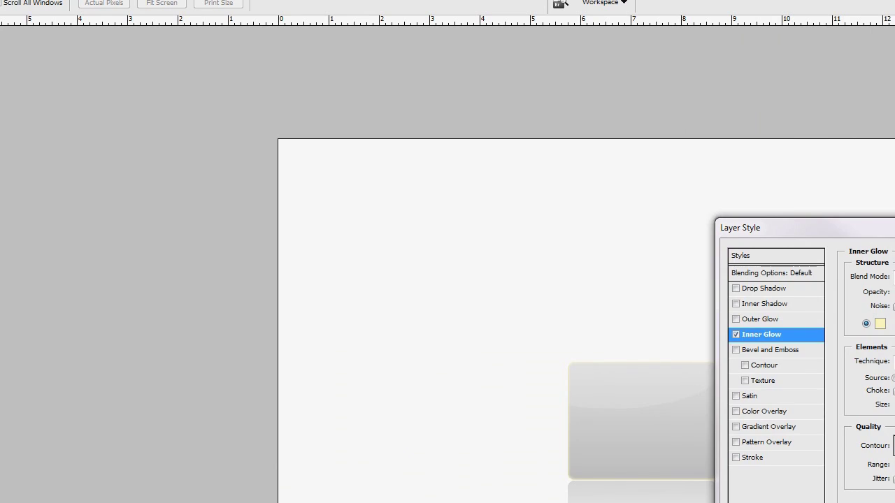
# Make the glow white, 18 px in size with a slightly raised range, and apply it
pyautogui.moveTo(859, 227); pyautogui.dragTo(292, 59)
pyautogui.click(257, 151)
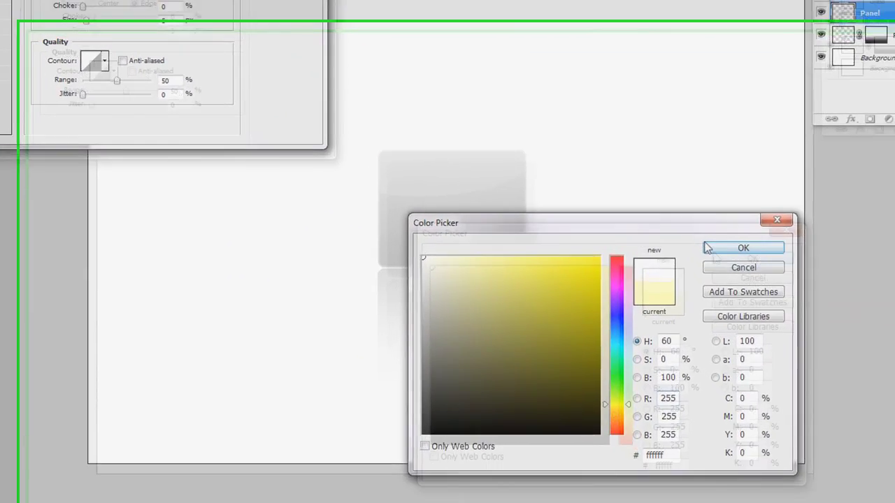
pyautogui.click(894, 458)
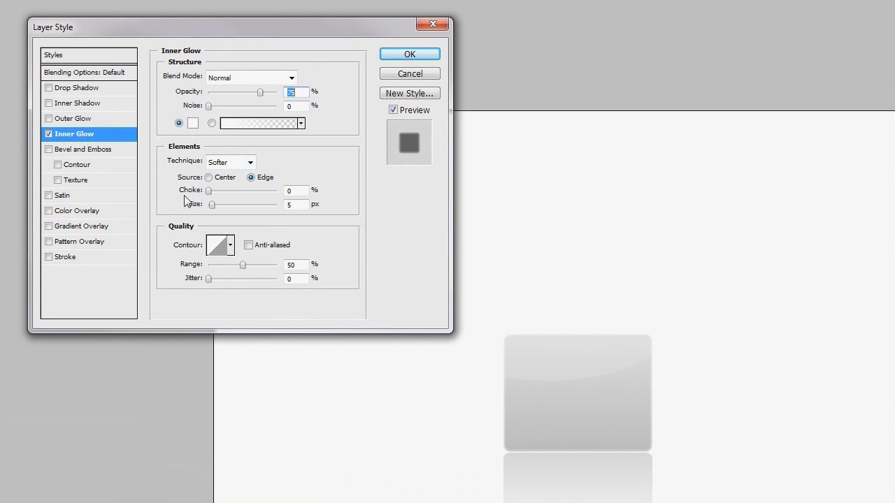
pyautogui.moveTo(212, 204); pyautogui.dragTo(217, 205)
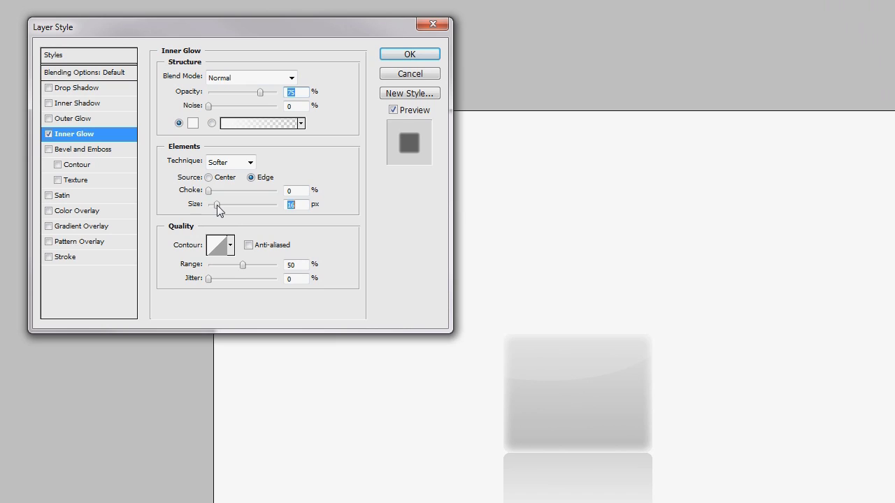
pyautogui.moveTo(217, 204); pyautogui.dragTo(216, 204)
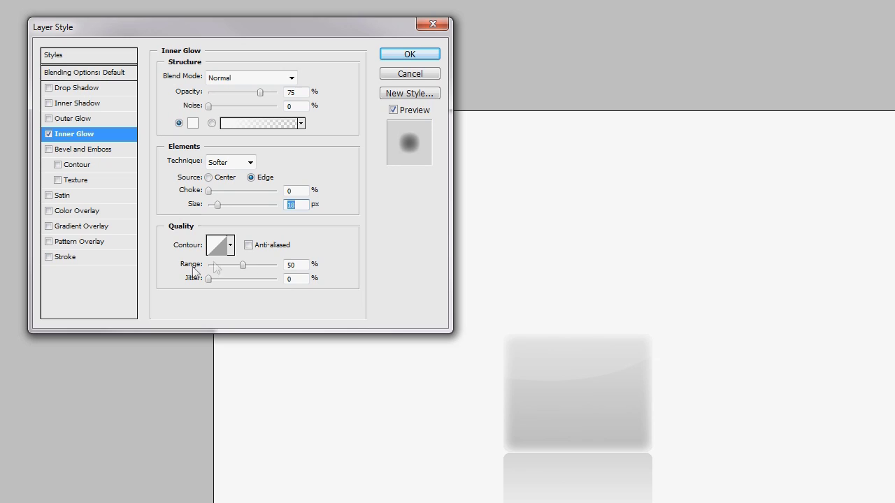
pyautogui.moveTo(246, 266); pyautogui.dragTo(252, 265)
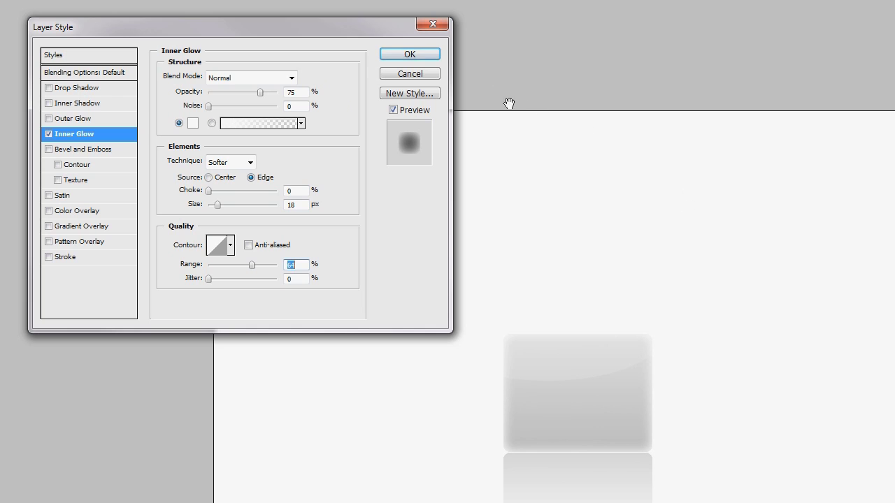
pyautogui.click(409, 54)
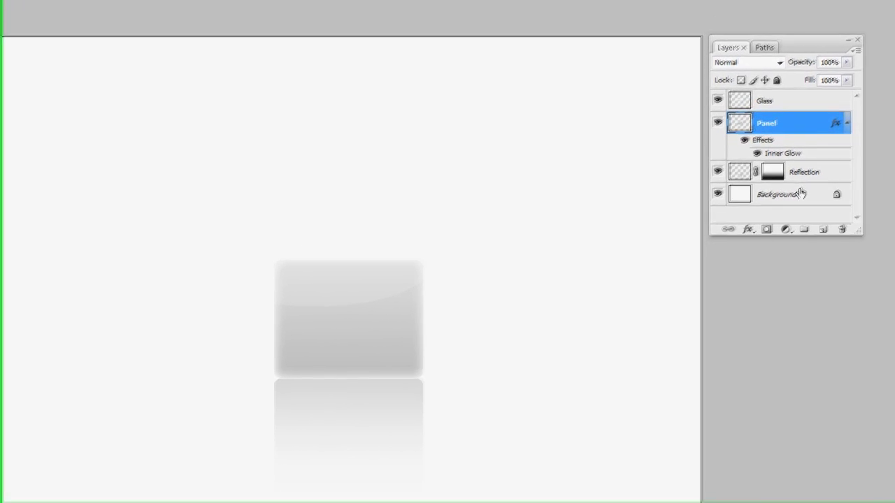
# Delete the old Reflection layer
pyautogui.click(740, 175)
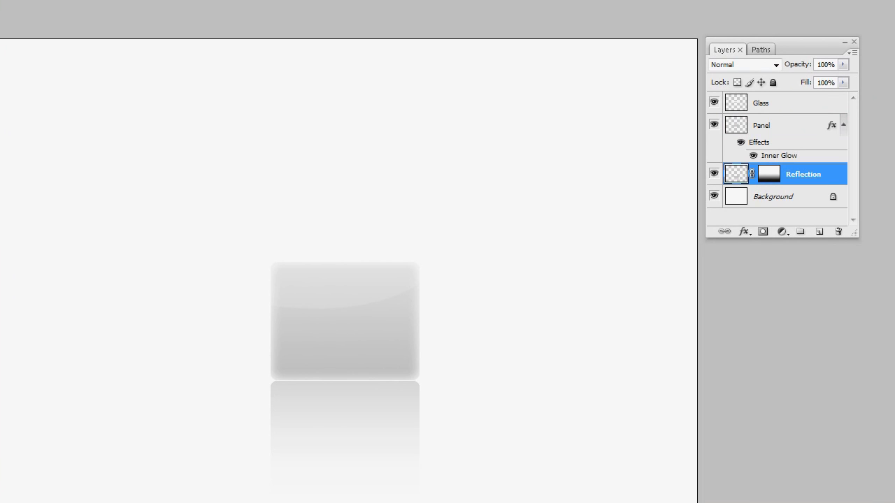
pyautogui.click(843, 126)
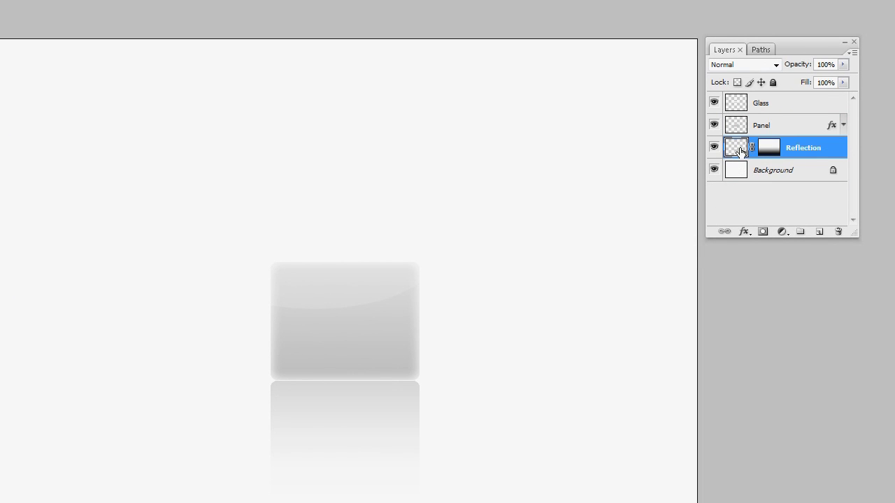
pyautogui.moveTo(739, 150); pyautogui.dragTo(839, 233)
# Duplicate the Panel layer, place the copy below Panel and rename it 'Reflection'
pyautogui.click(770, 132)
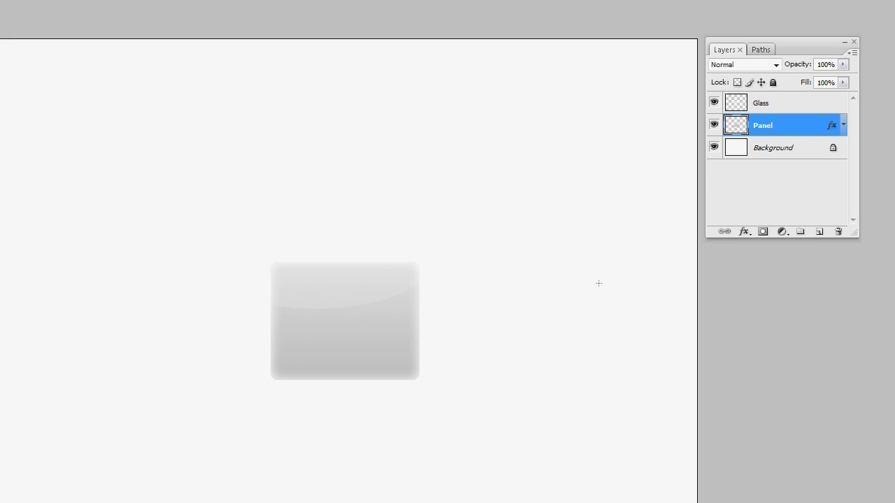
pyautogui.moveTo(770, 134); pyautogui.dragTo(817, 232)
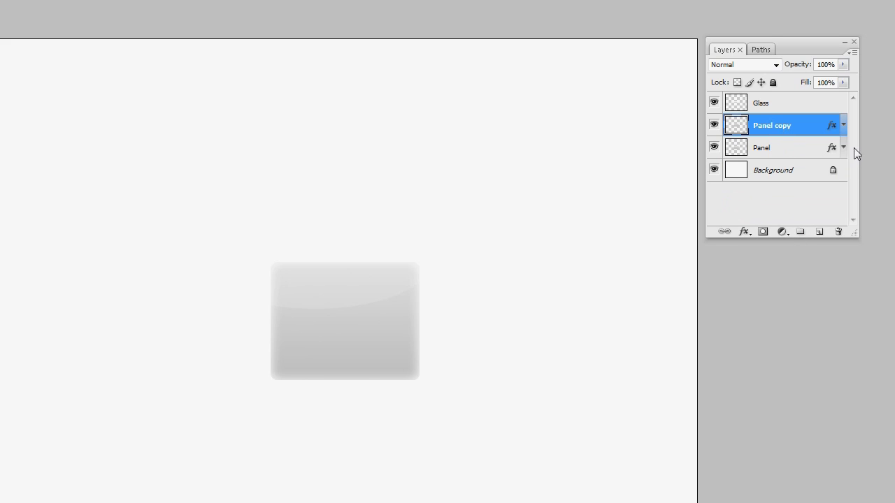
pyautogui.click(843, 126)
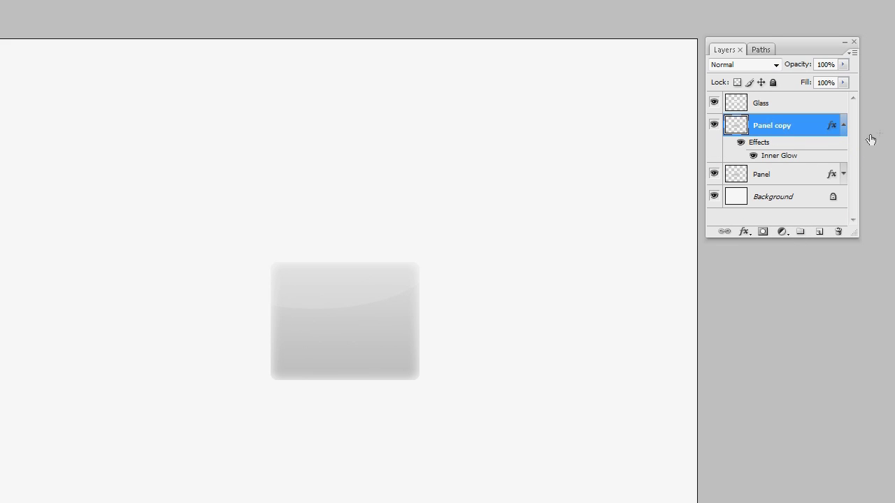
pyautogui.click(843, 126)
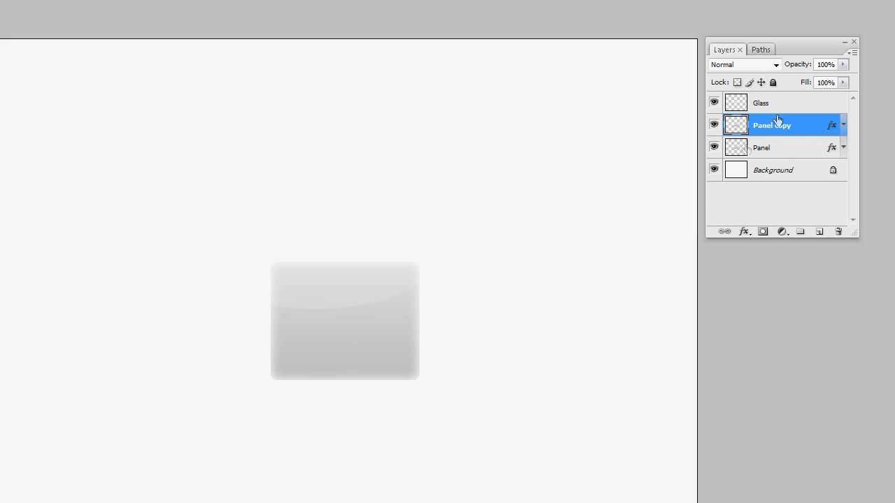
pyautogui.moveTo(765, 119); pyautogui.dragTo(762, 157)
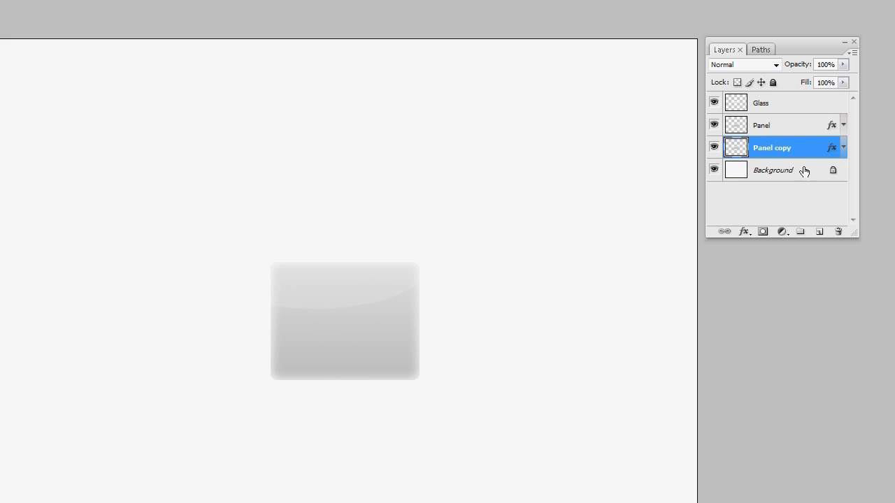
pyautogui.doubleClick(781, 151)
pyautogui.write('Reflection')
pyautogui.press('Return')
# Add a layer mask to Reflection and set the gradient mode to Linear Light
pyautogui.click(765, 232)
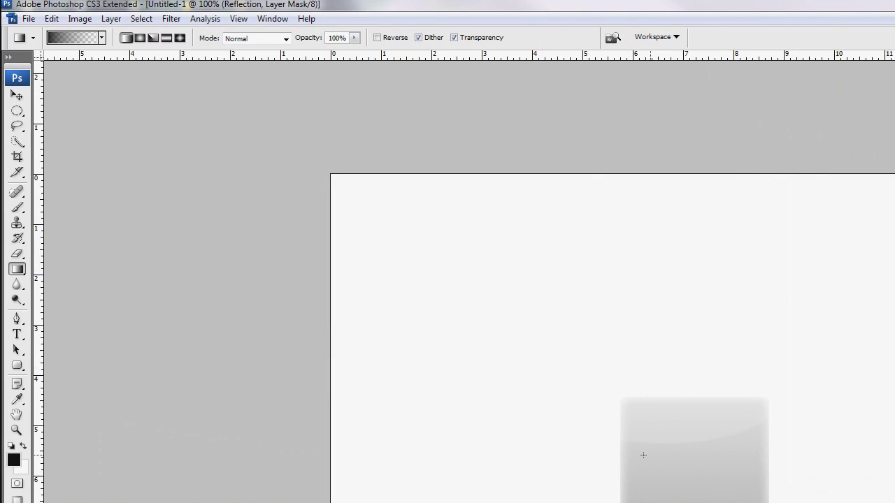
pyautogui.click(240, 38)
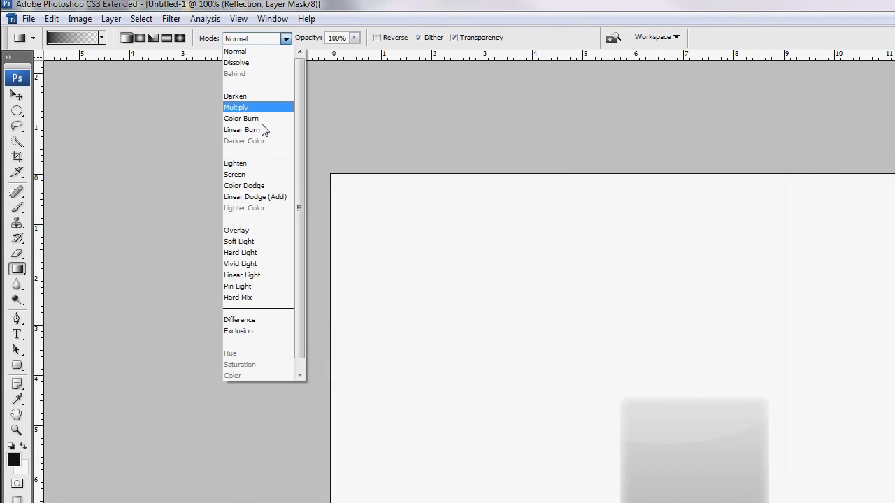
pyautogui.click(255, 264)
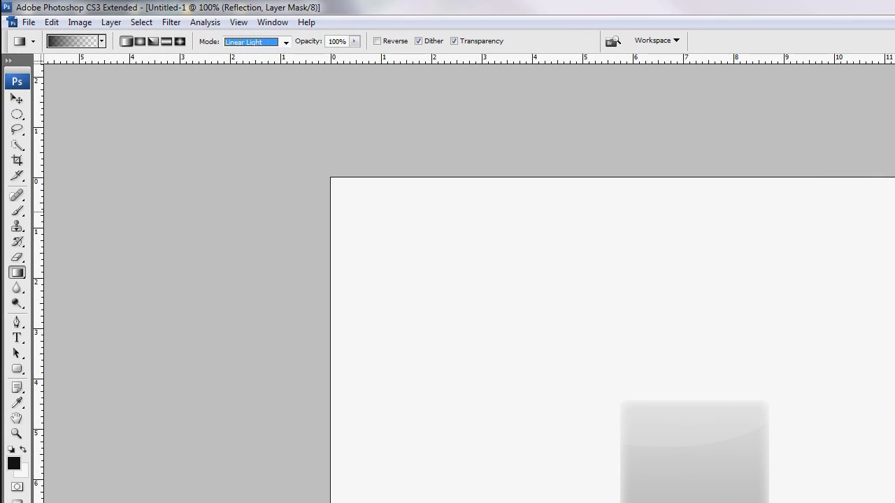
# Flip the Reflection layer vertically, move it beneath the button, and draw then undo a mask fade
pyautogui.click(52, 22)
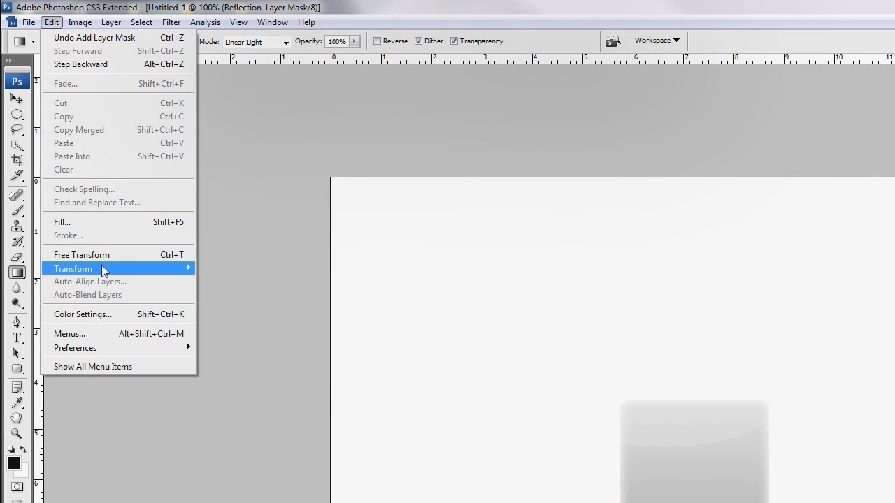
pyautogui.moveTo(102, 269)
pyautogui.click(272, 420)
pyautogui.moveTo(479, 168); pyautogui.dragTo(456, 297)
pyautogui.moveTo(450, 360); pyautogui.dragTo(448, 131)
pyautogui.hotkey('ctrl', 'z')
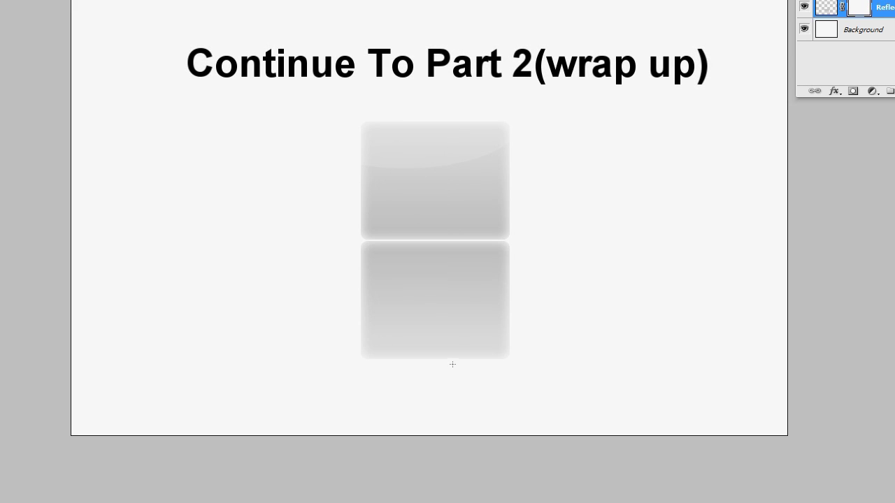